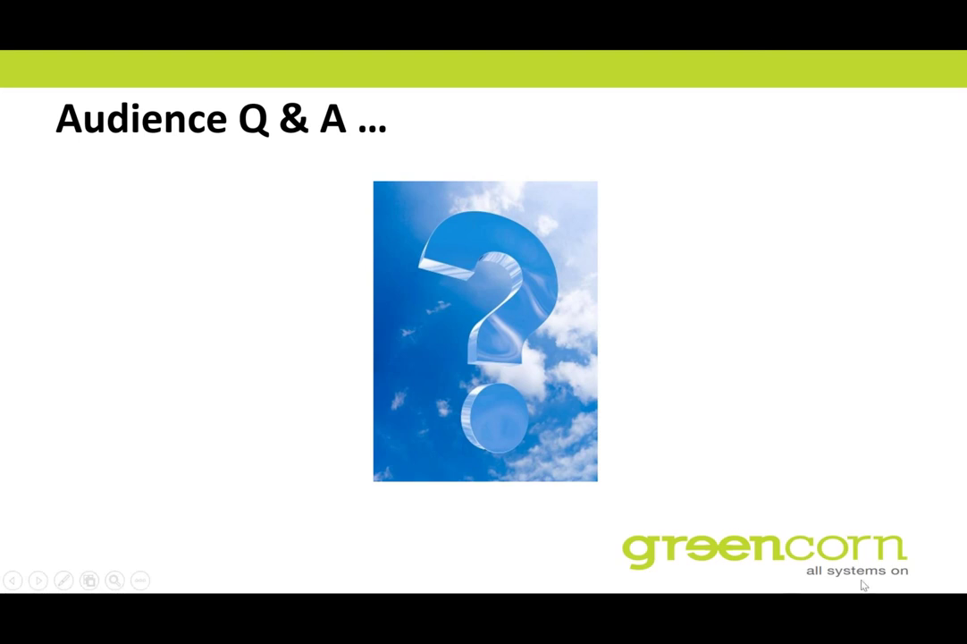
Step: End the slide show, open the Start menu and try taller heights before shrinking it back to its shortest height
key(Escape)
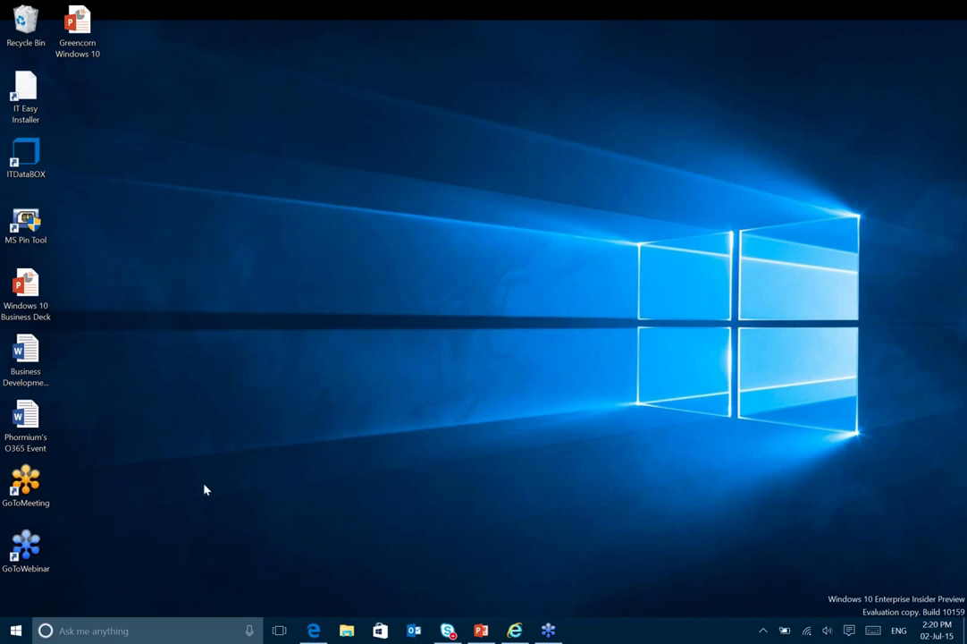
click(16, 631)
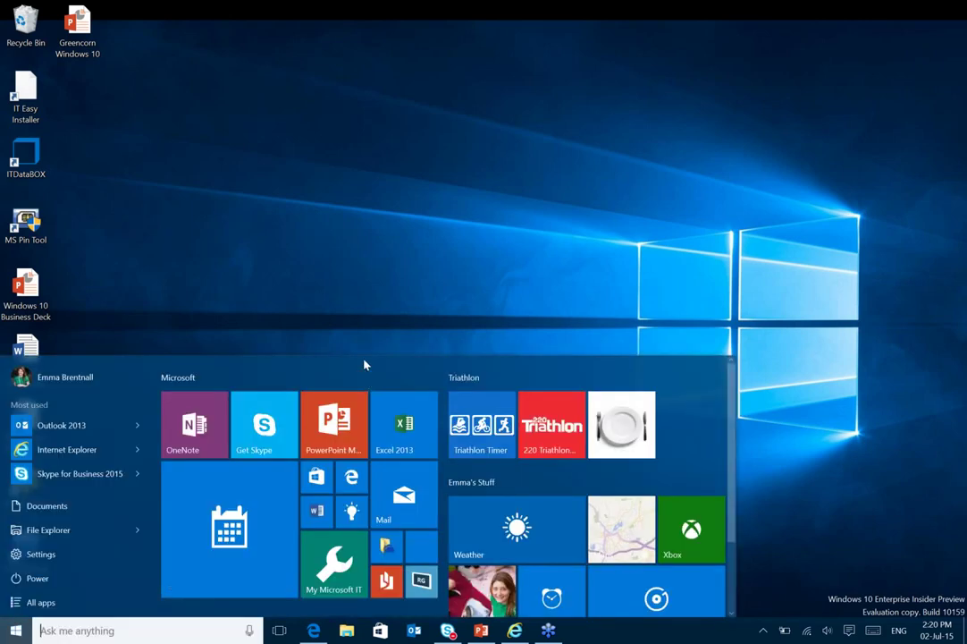
drag(366, 363, 358, 281)
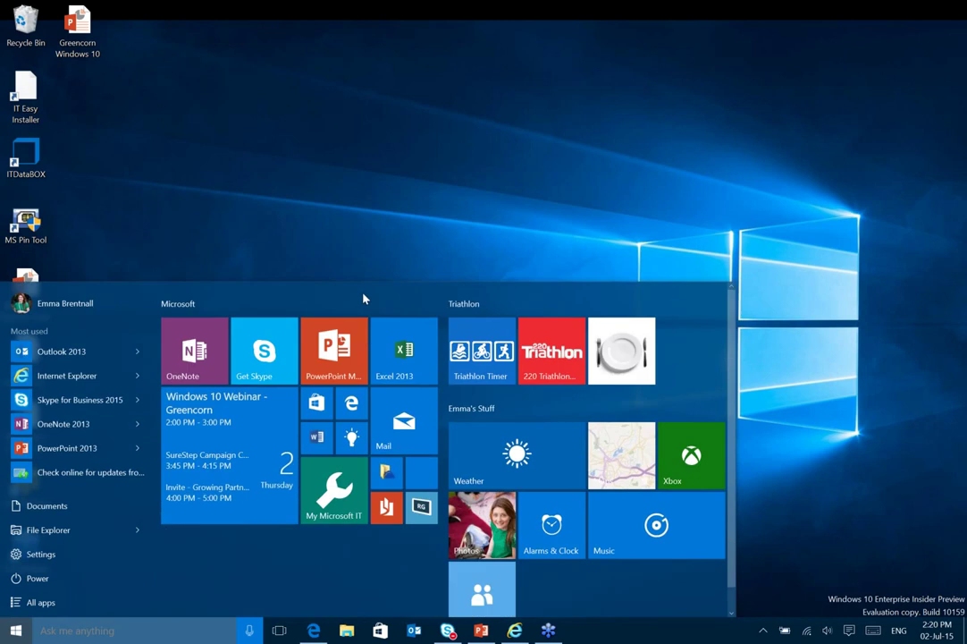
mouse_move(364, 298)
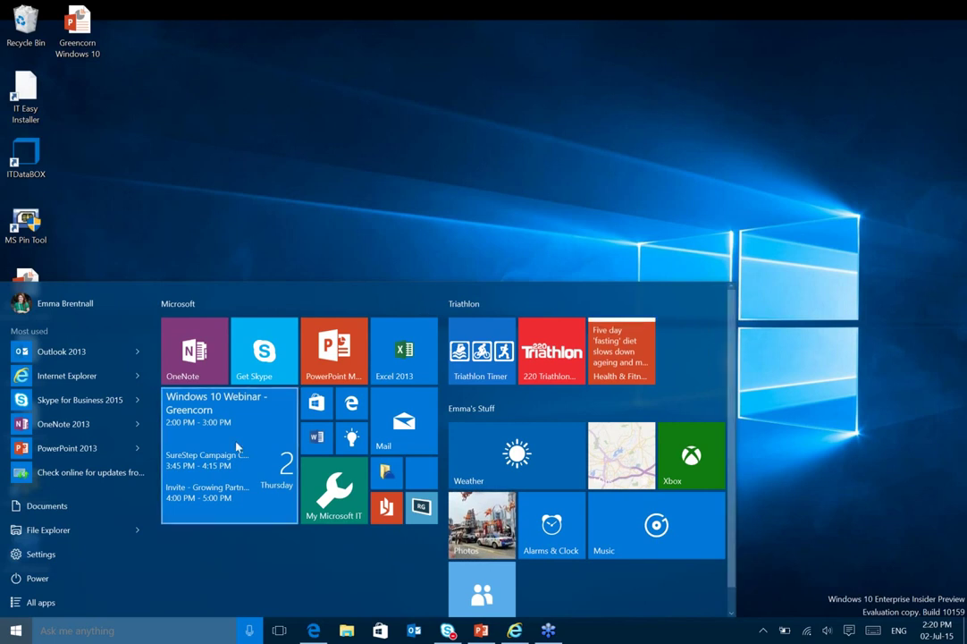
mouse_move(144, 534)
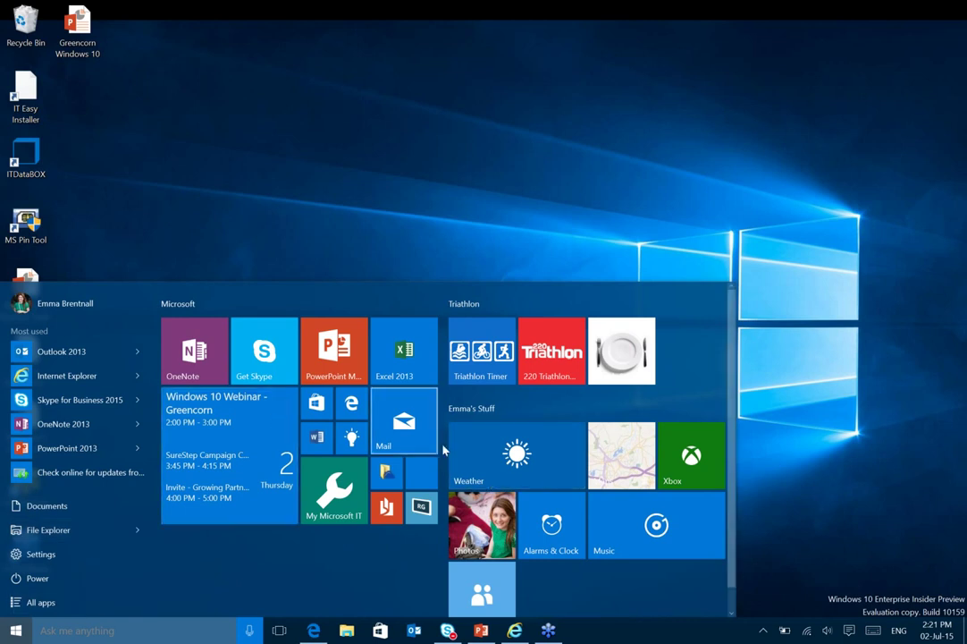
drag(448, 82, 436, 3)
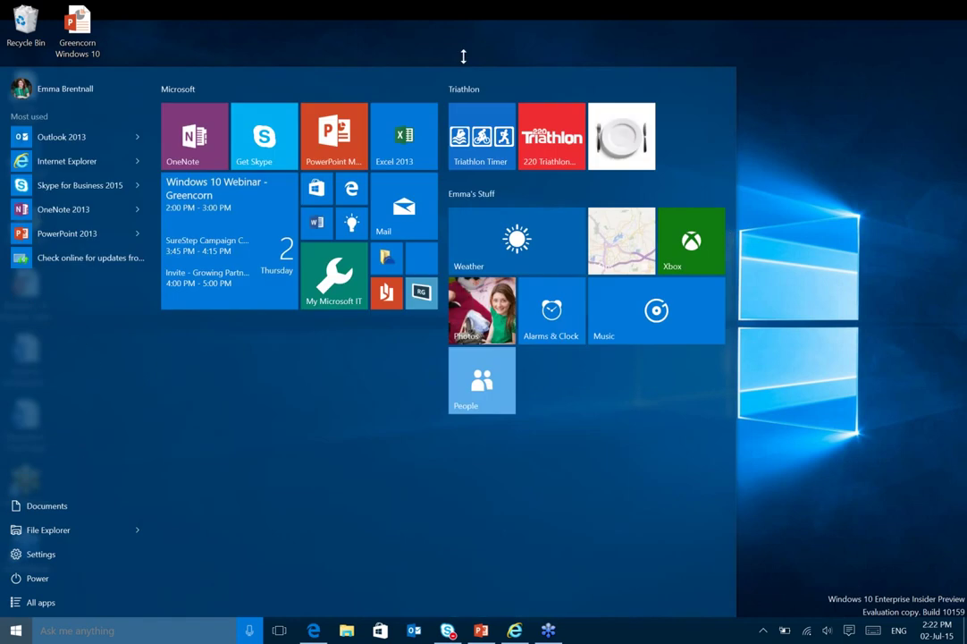
drag(483, 68, 452, 362)
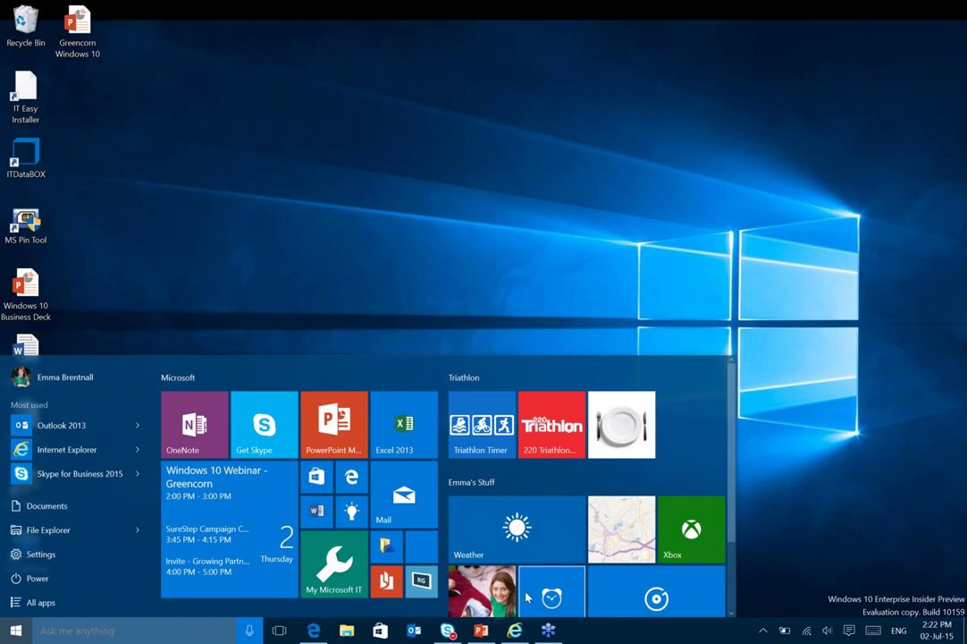
Step: Open the Maps app and expand its navigation menu to view the option names, then collapse it
click(622, 528)
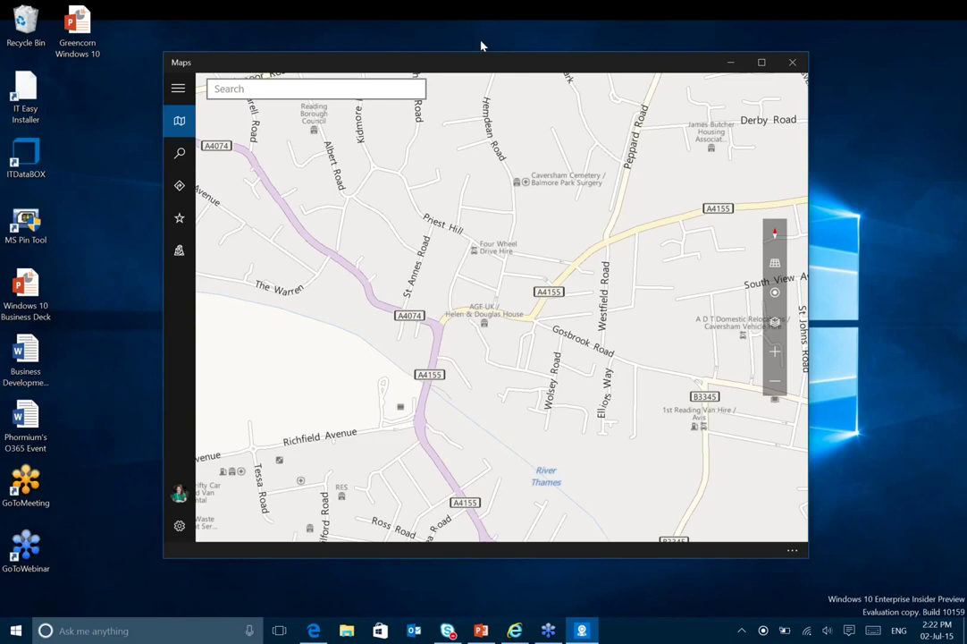
click(178, 90)
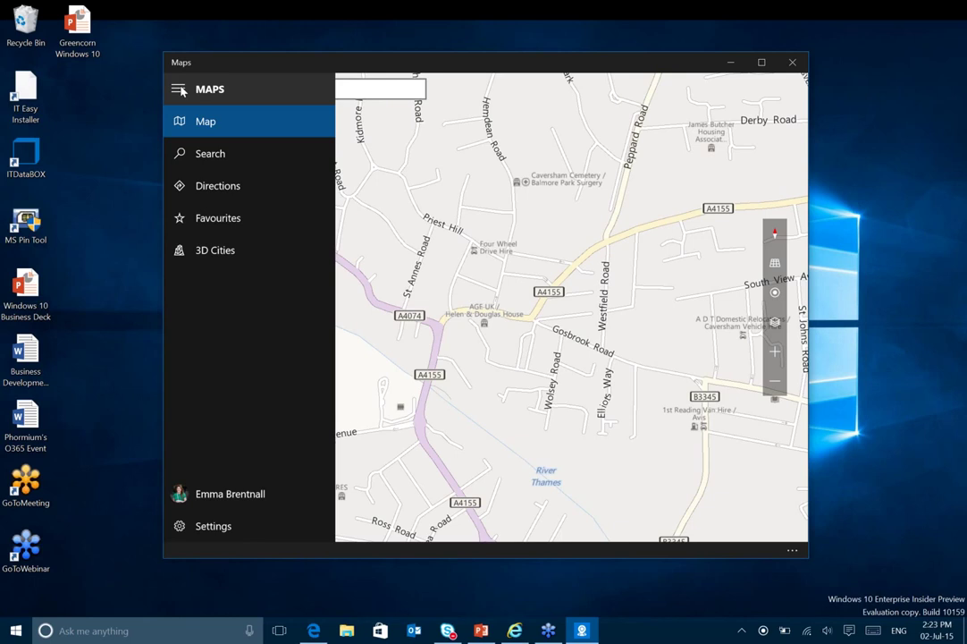
click(178, 89)
Step: Search Maps for "alto lounge", choose the location in Reading and look through its details
click(248, 89)
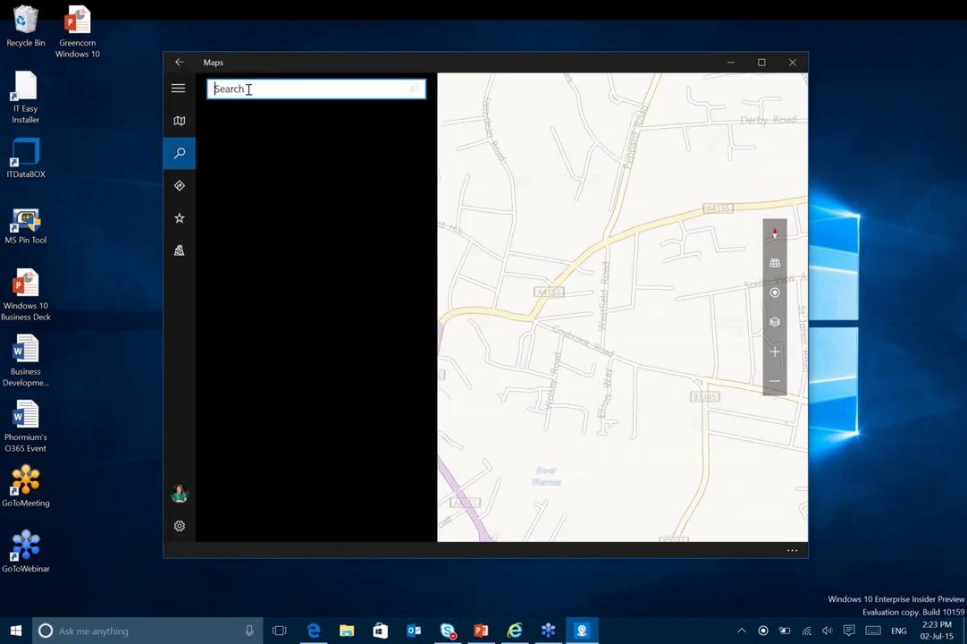
text(alto lounge)
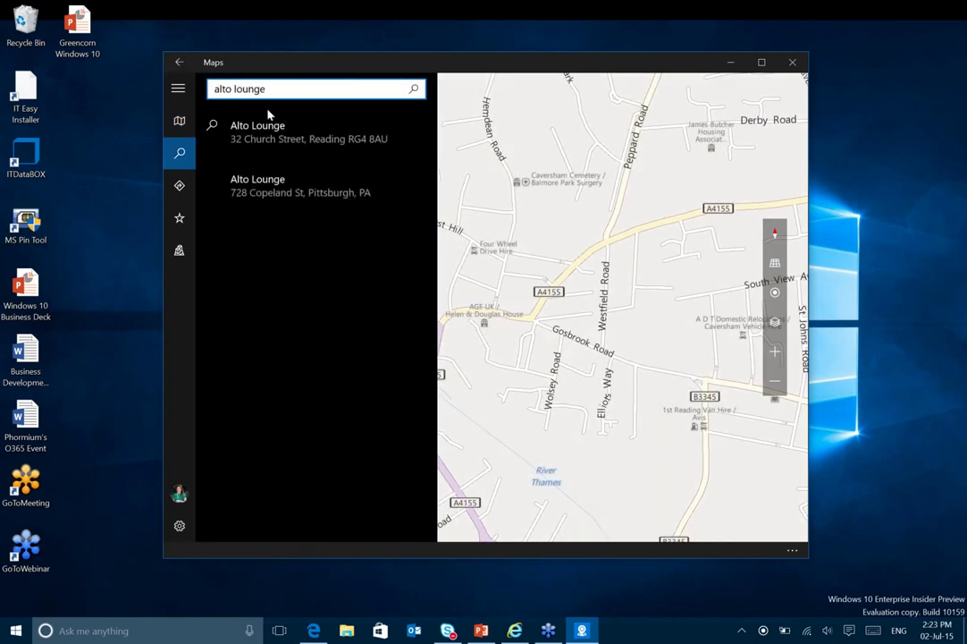
click(304, 136)
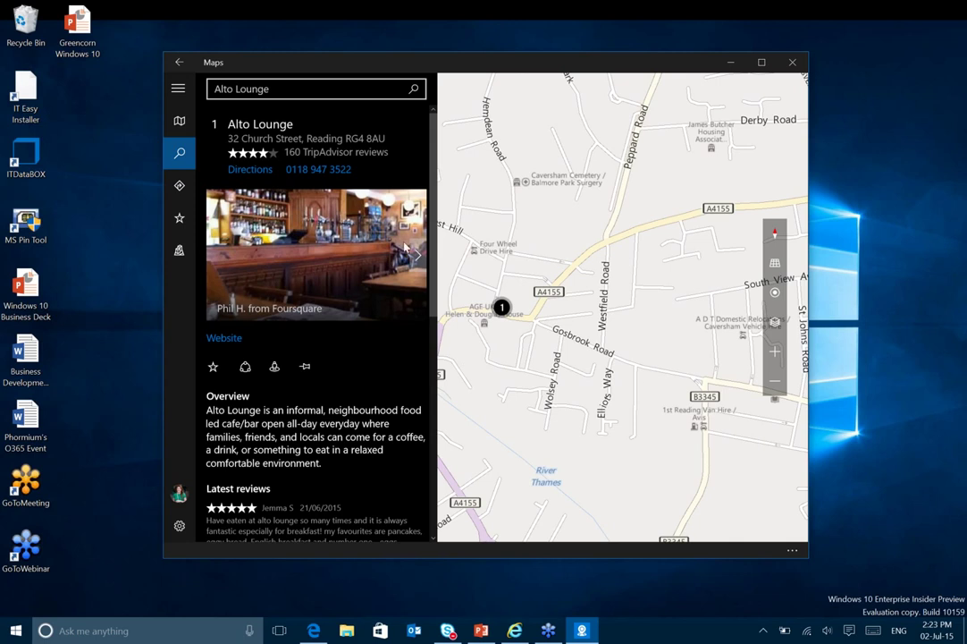
scroll(298, 331, down, 3)
scroll(302, 334, up, 3)
Step: Move the Maps window slightly lower on the desktop, then maximize and restore it
drag(700, 50, 670, 109)
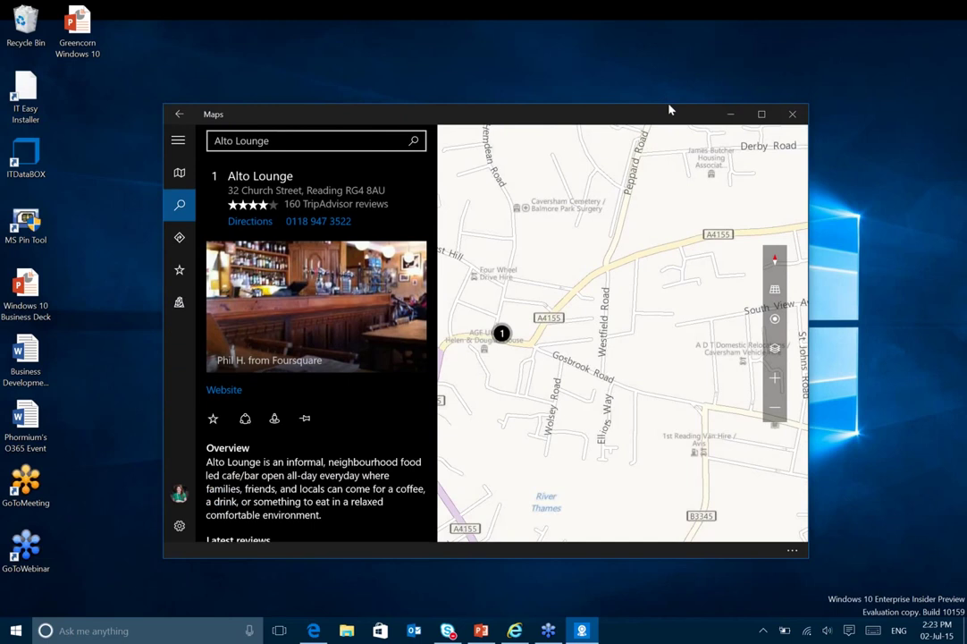
click(762, 115)
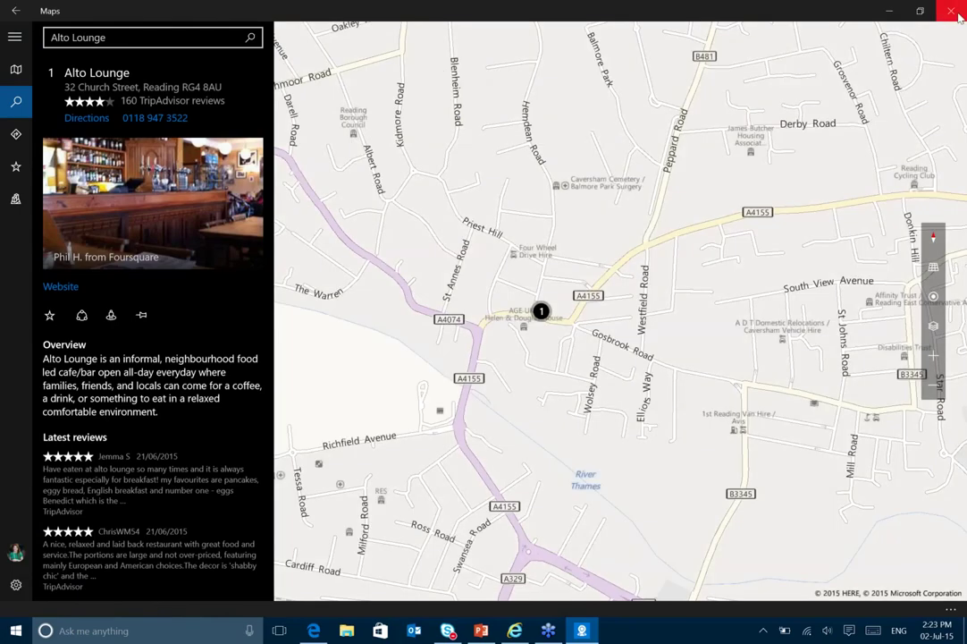
click(914, 12)
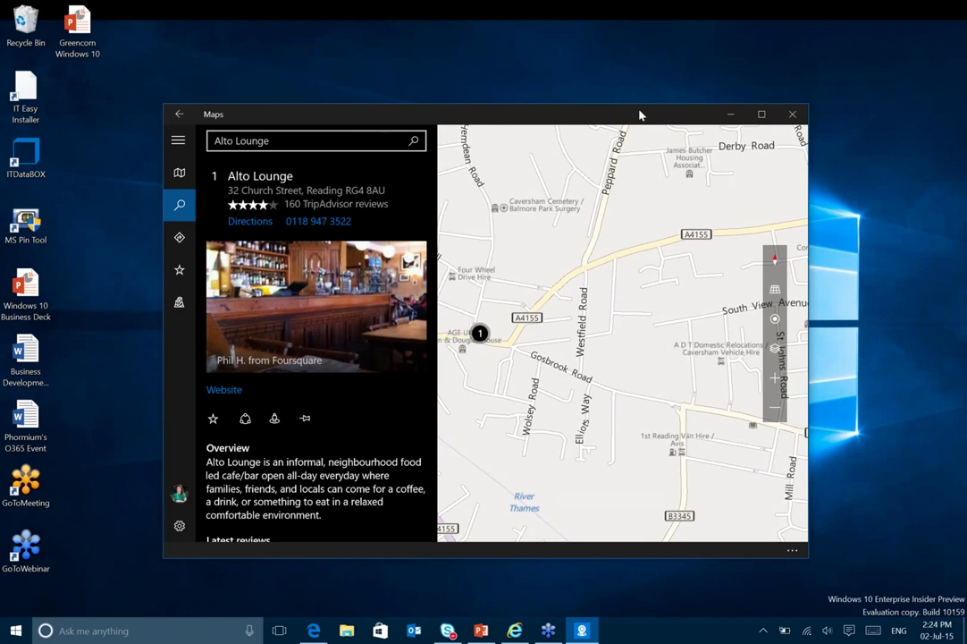
Step: Snap Maps to the left half of the display, dismiss the suggested windows, and maximize Maps
drag(640, 115, 7, 79)
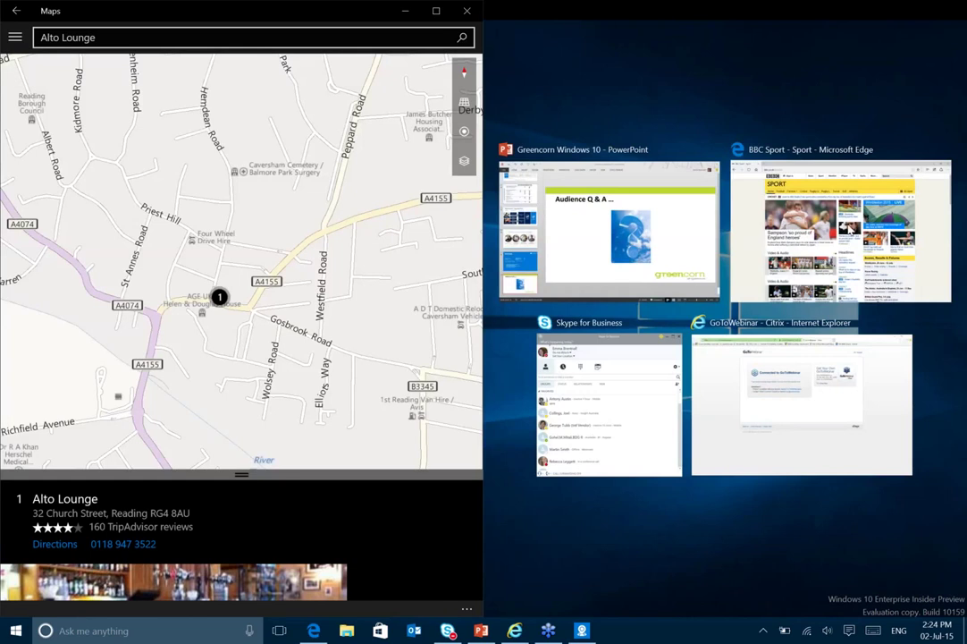
click(888, 308)
key(super+Left)
click(438, 11)
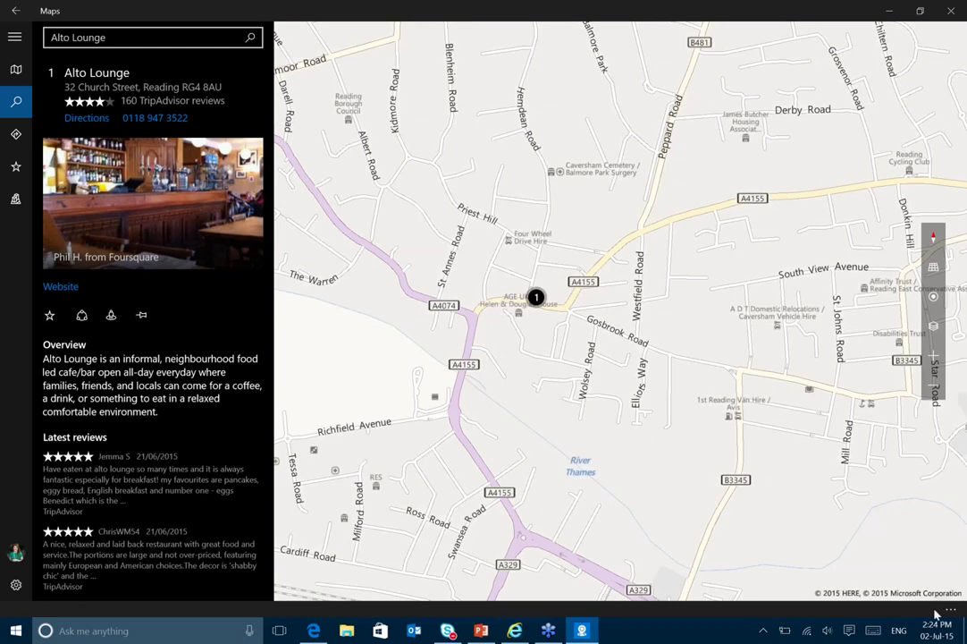
Step: Show the desktop, switch between Desktop 1 and Desktop 2 in Task View, and bring up Maps on Desktop 1
click(965, 630)
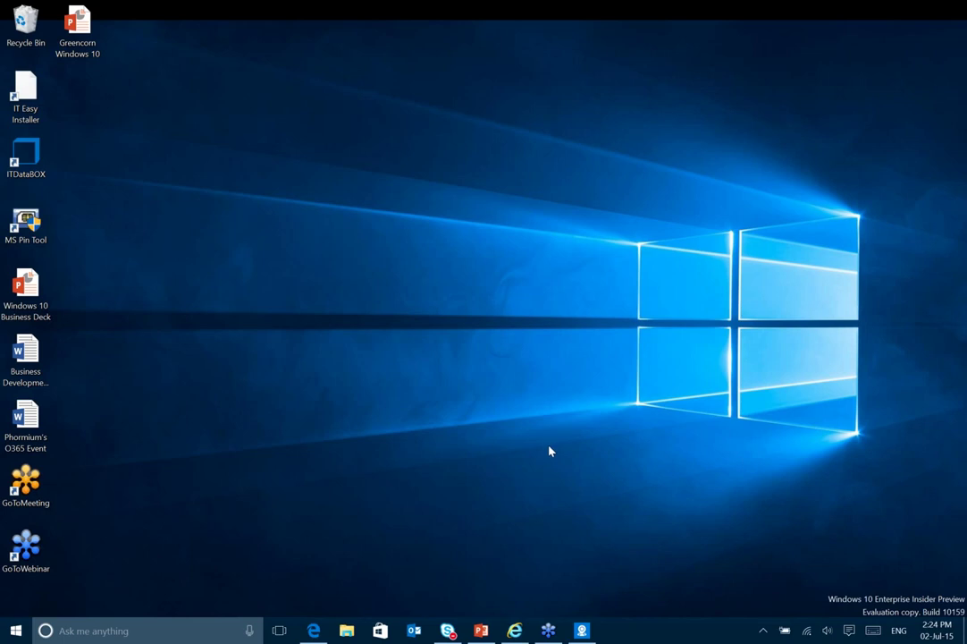
click(285, 635)
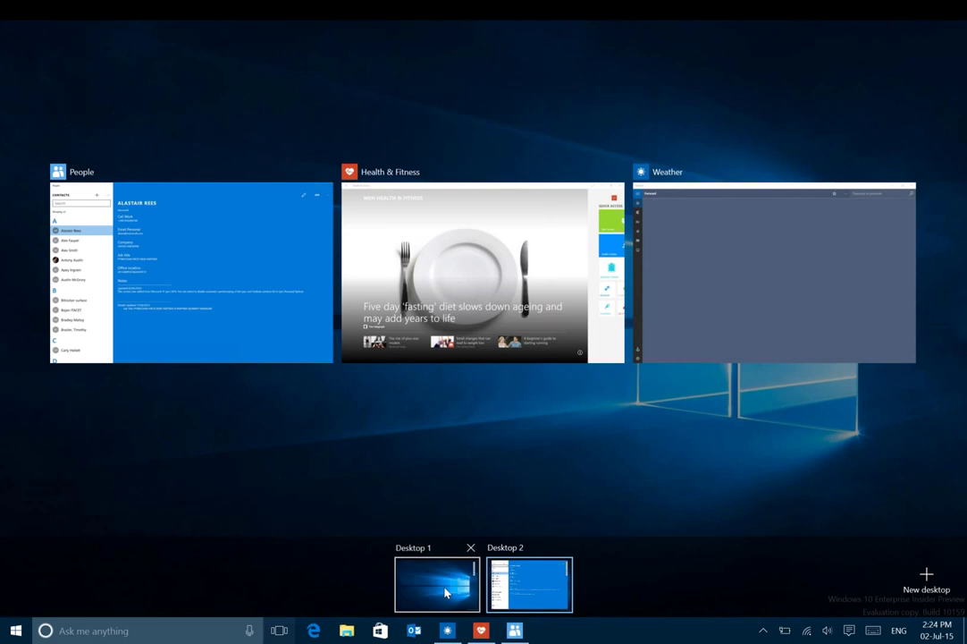
click(447, 592)
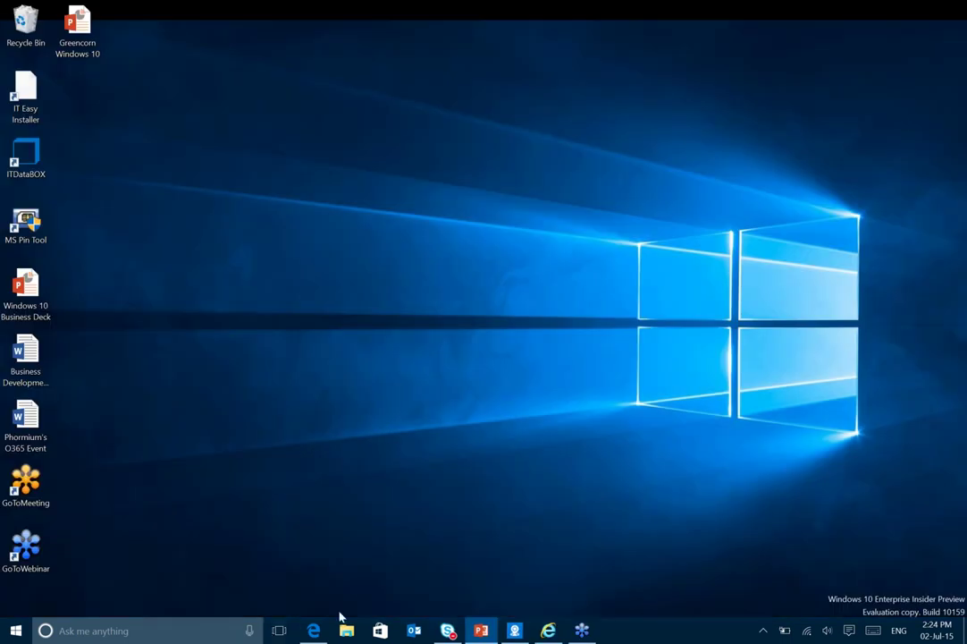
click(282, 635)
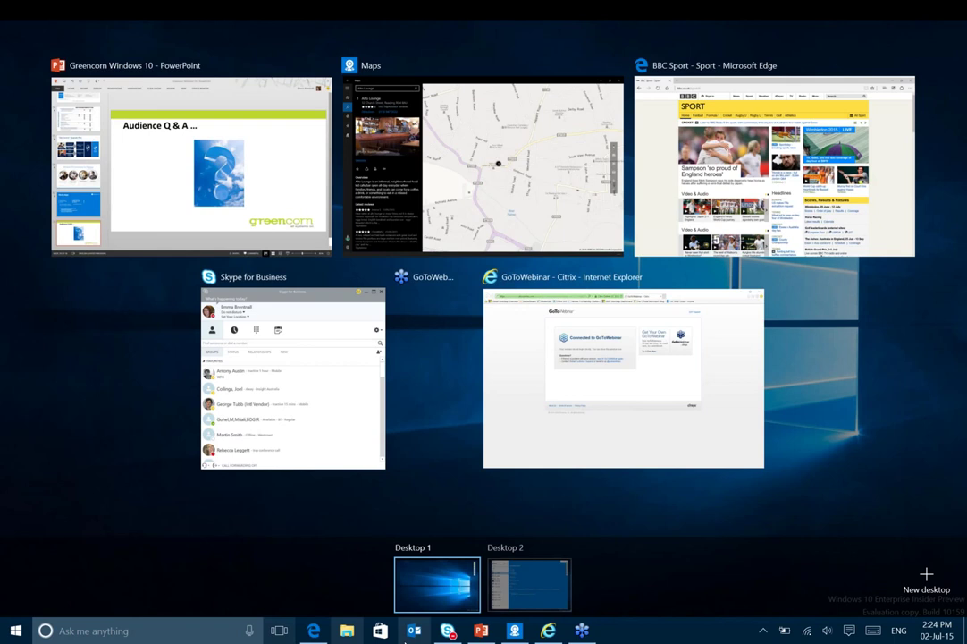
click(526, 585)
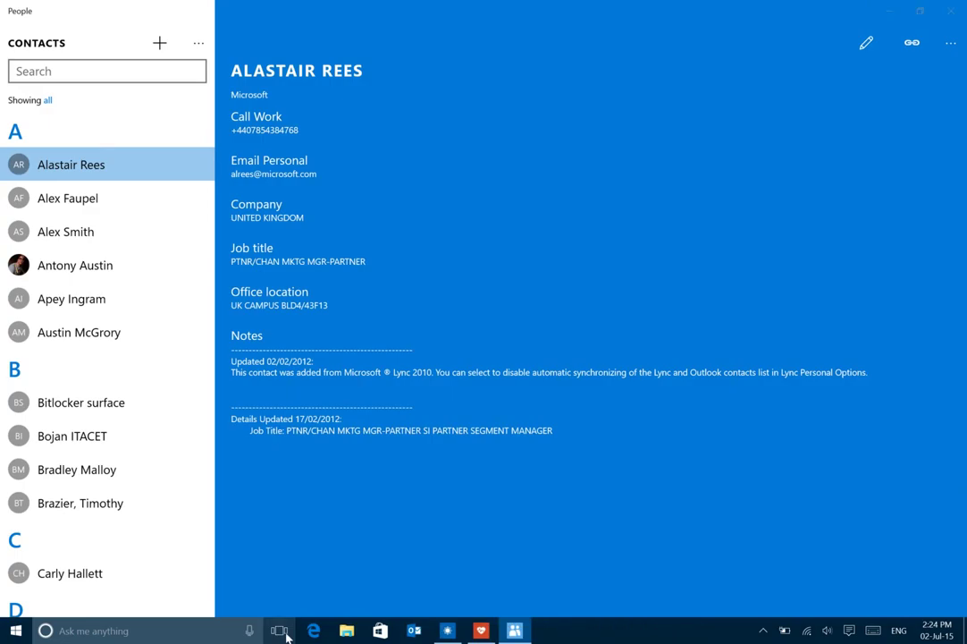
click(280, 630)
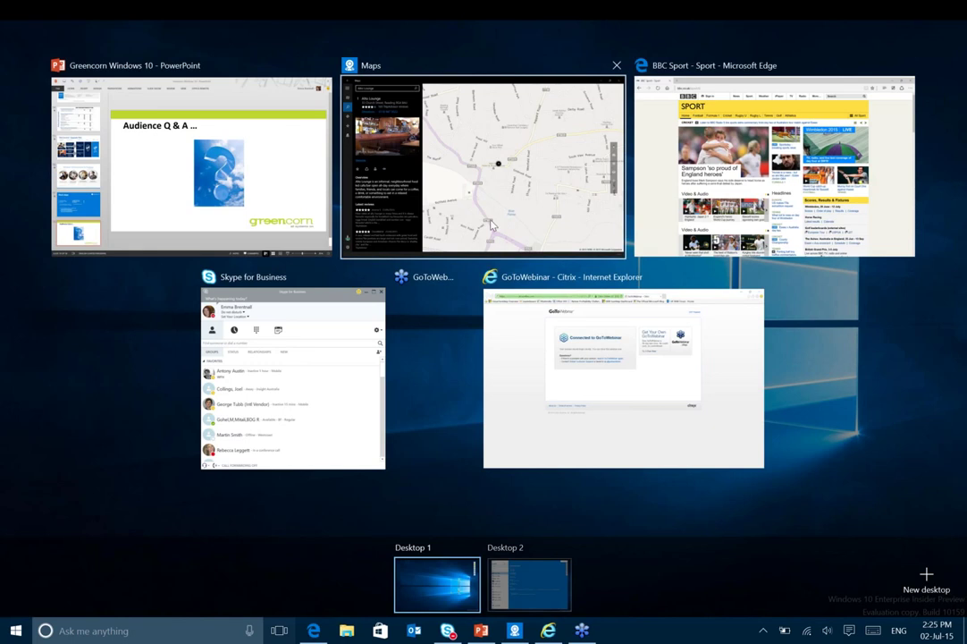
click(491, 224)
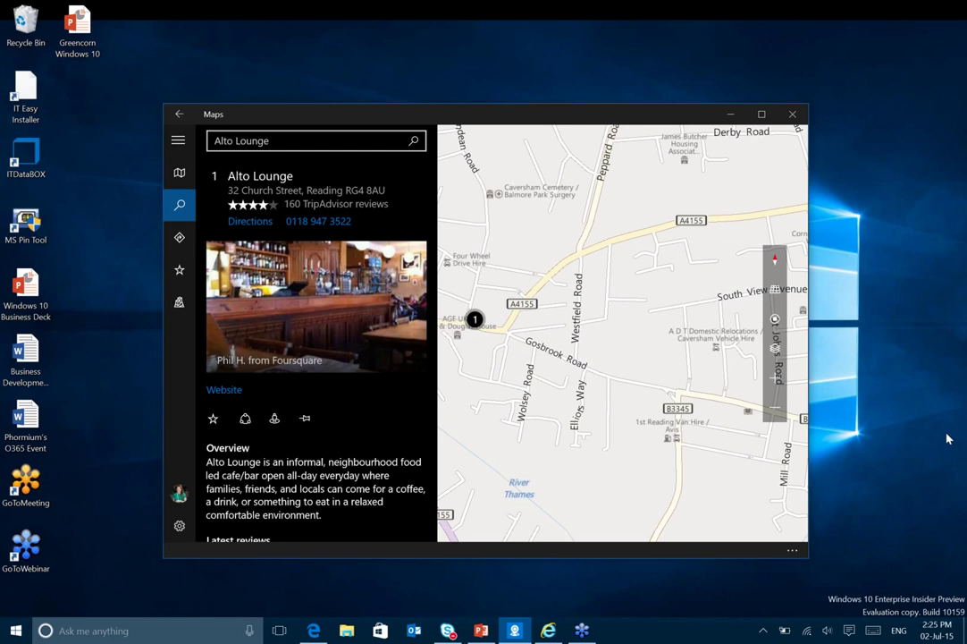
Step: Turn on Tablet mode from the Action Center, view the full-screen Start and return to Maps
click(854, 631)
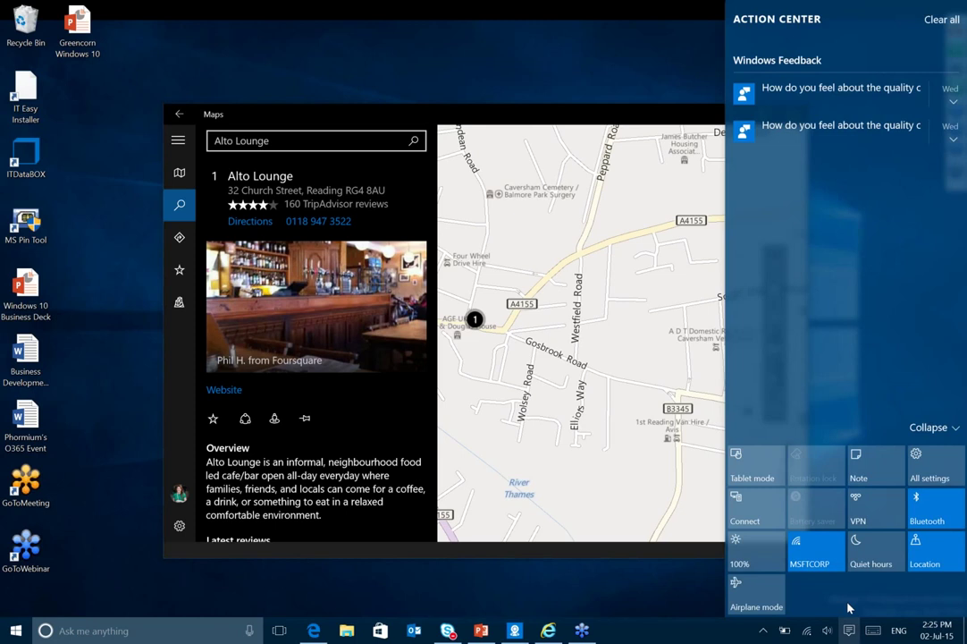
click(764, 480)
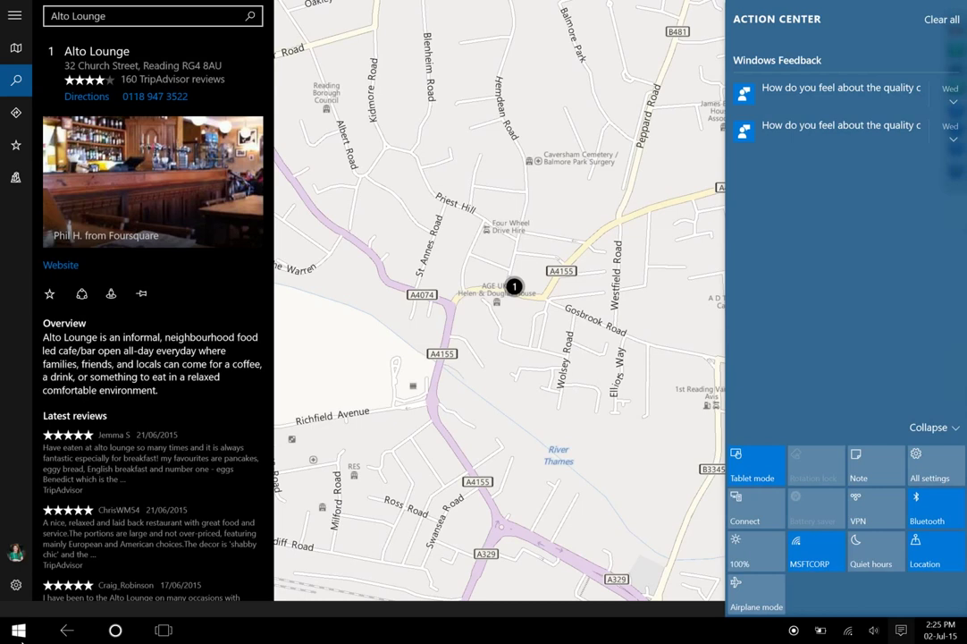
click(18, 637)
click(19, 637)
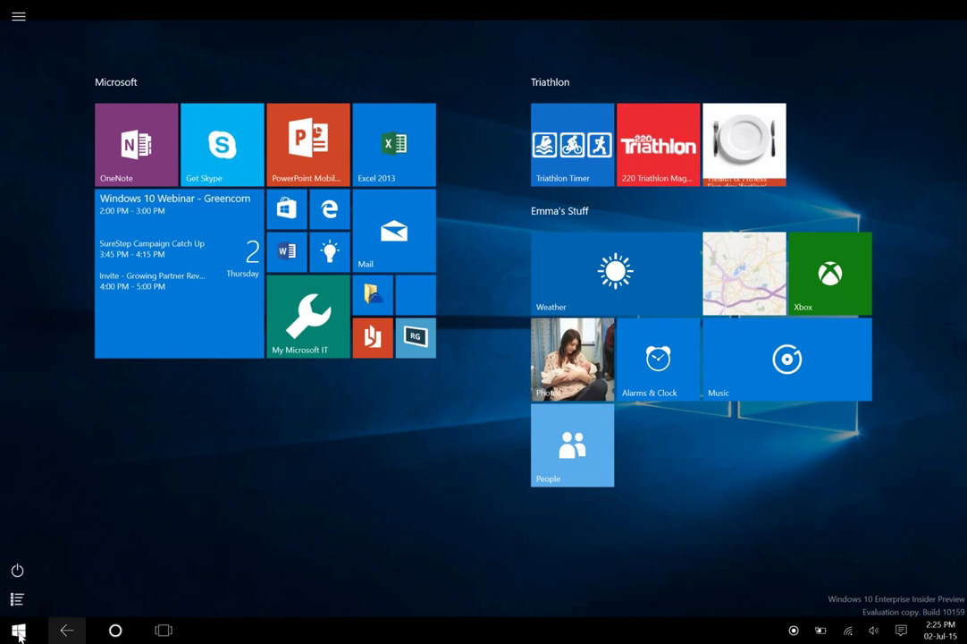
click(18, 630)
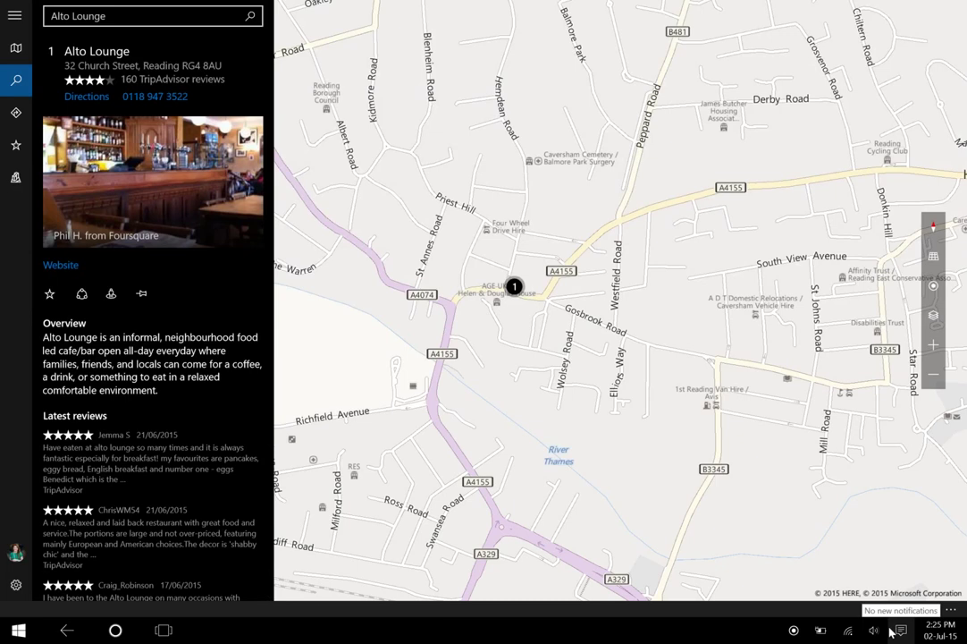
Step: Turn off Tablet mode and minimize the Maps window
click(897, 630)
click(763, 477)
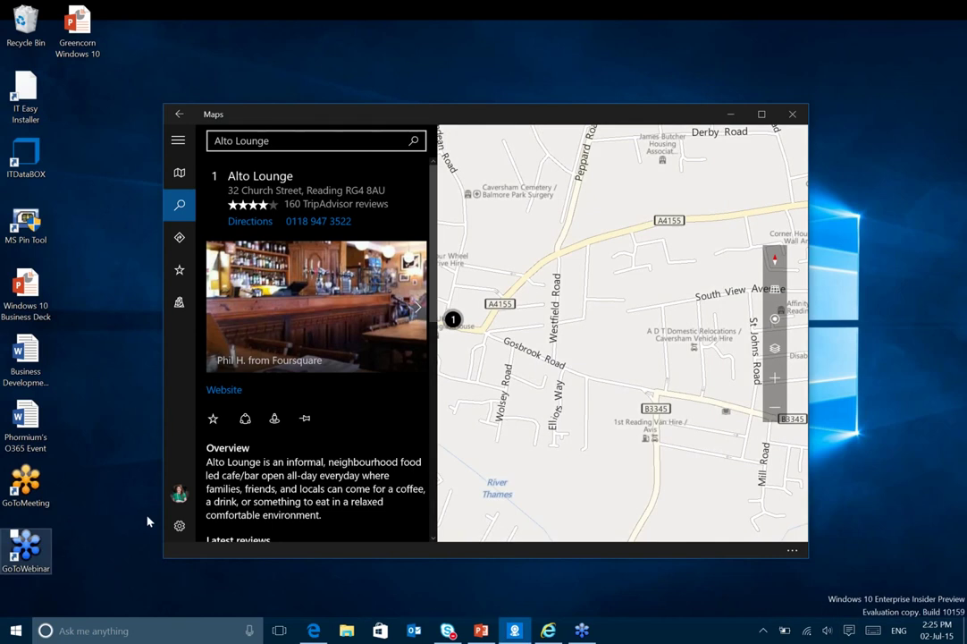
click(730, 113)
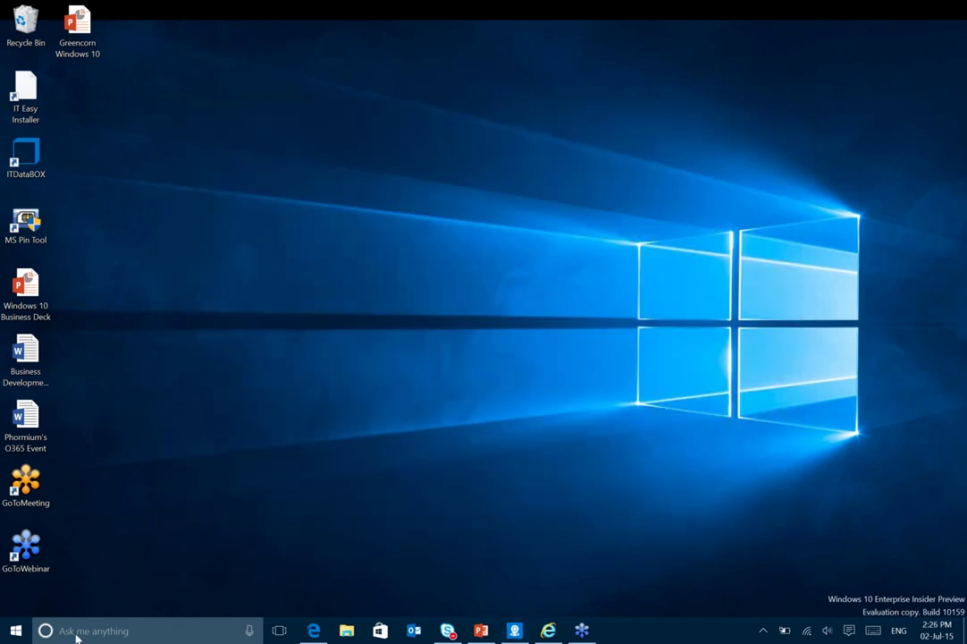
Step: View Cortana's home cards with traffic and calendar information, and cancel the microphone setup
click(79, 631)
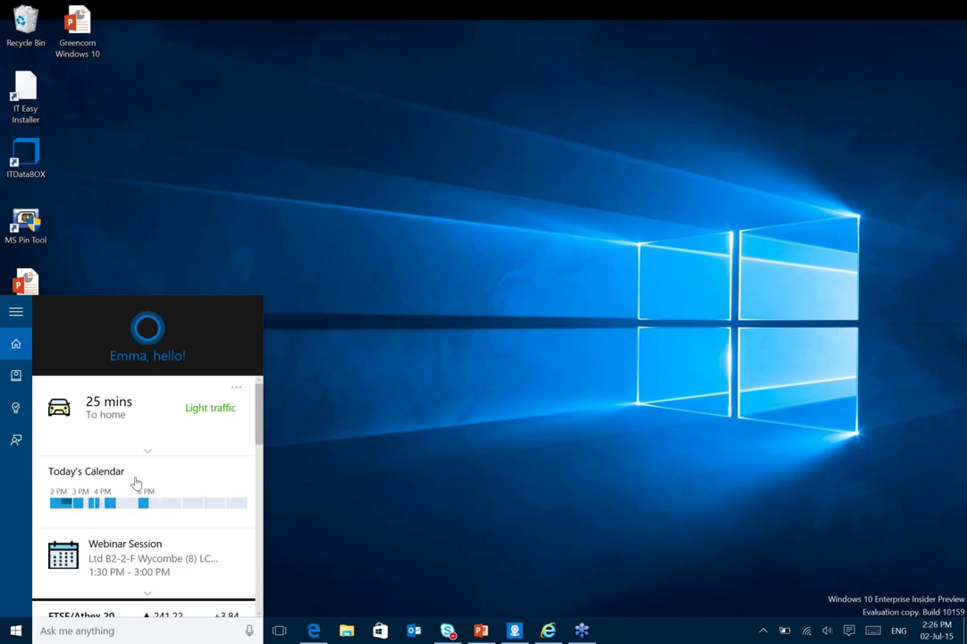
click(158, 629)
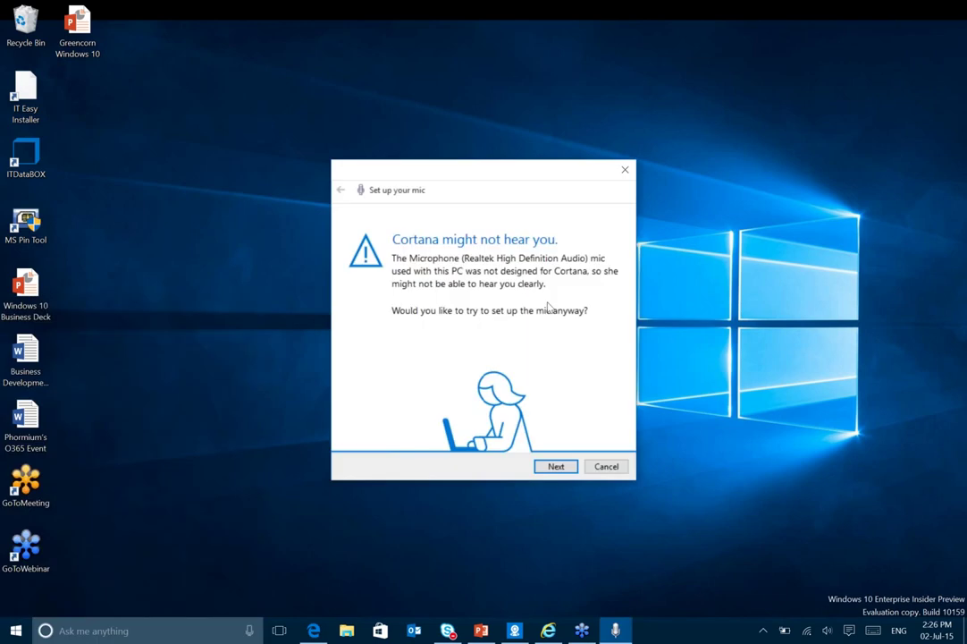
click(607, 466)
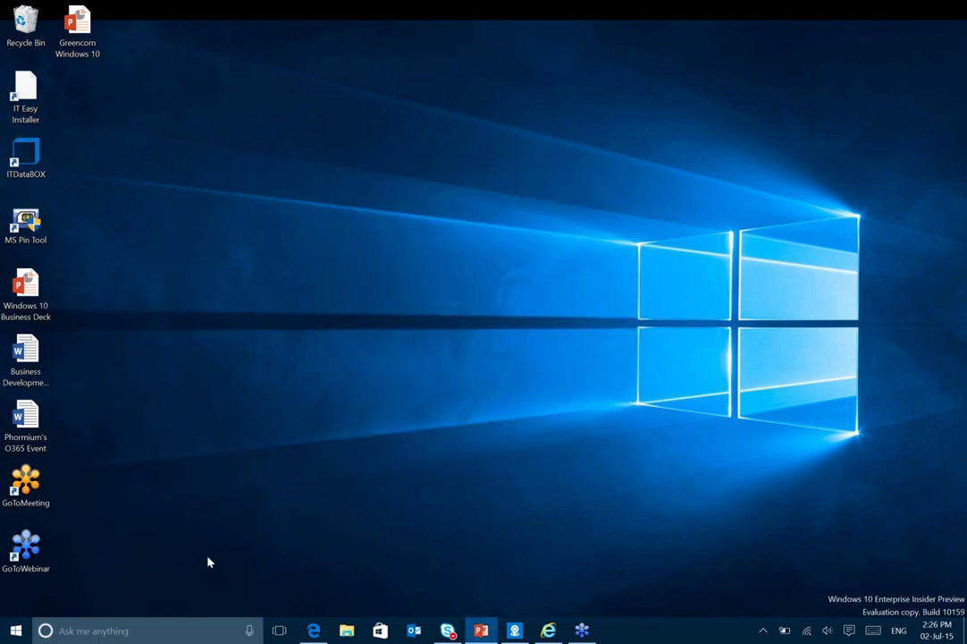
Step: Open the Windows Settings app from Start
click(20, 632)
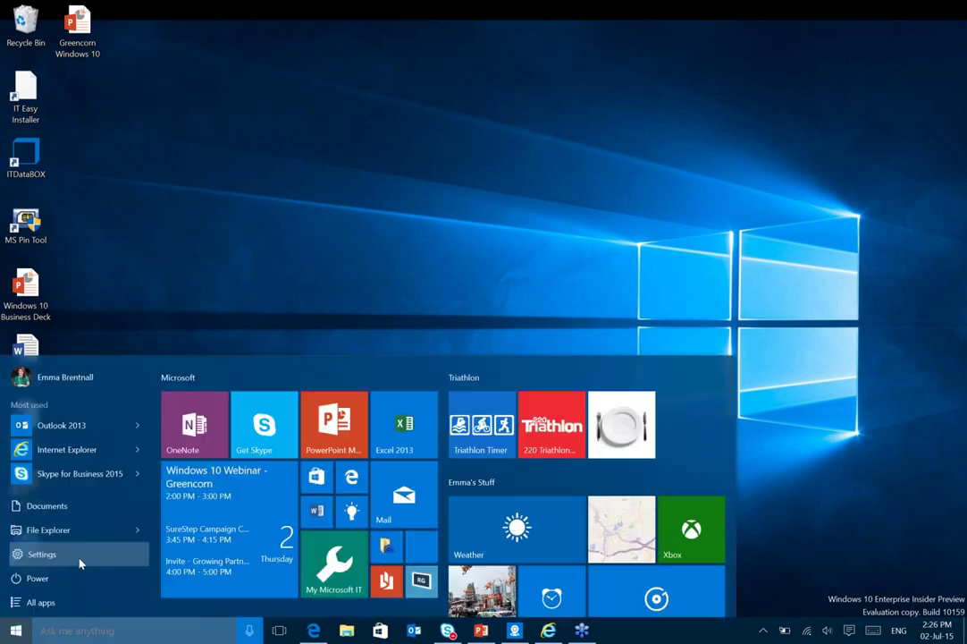
click(80, 563)
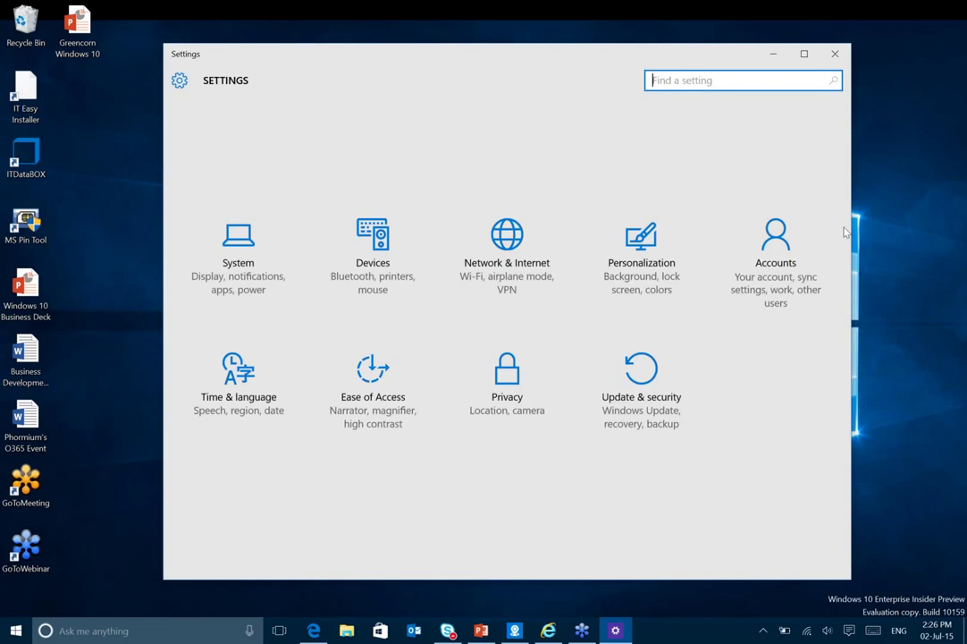
Step: Close the Settings window and open the Notebook in Cortana
click(836, 54)
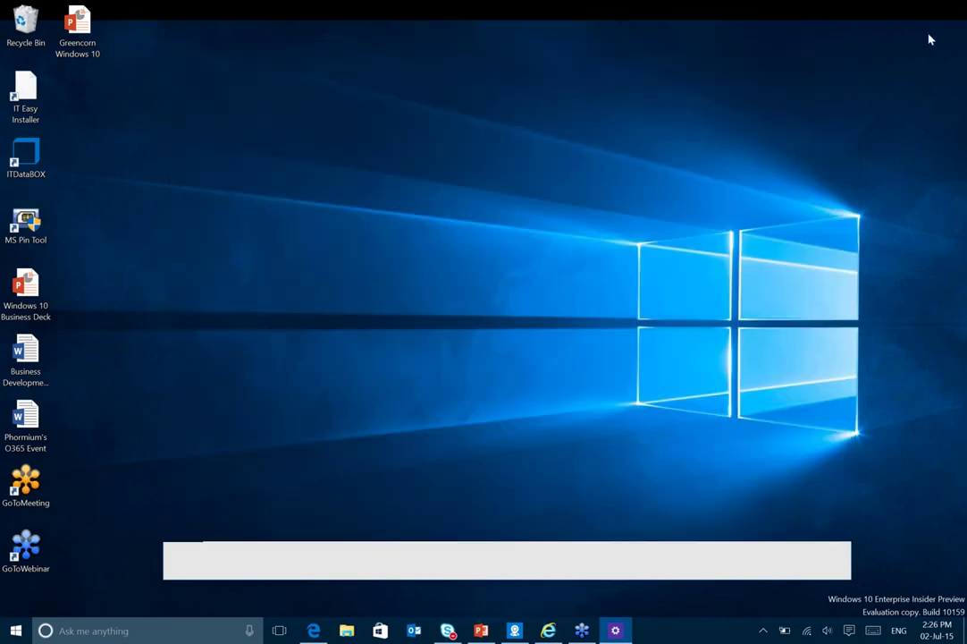
click(95, 630)
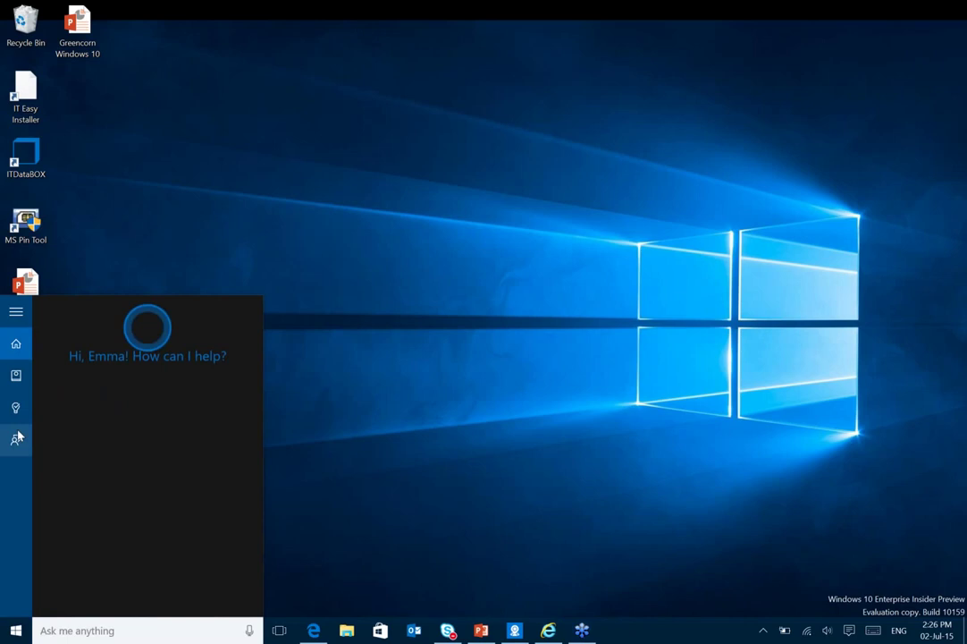
click(18, 314)
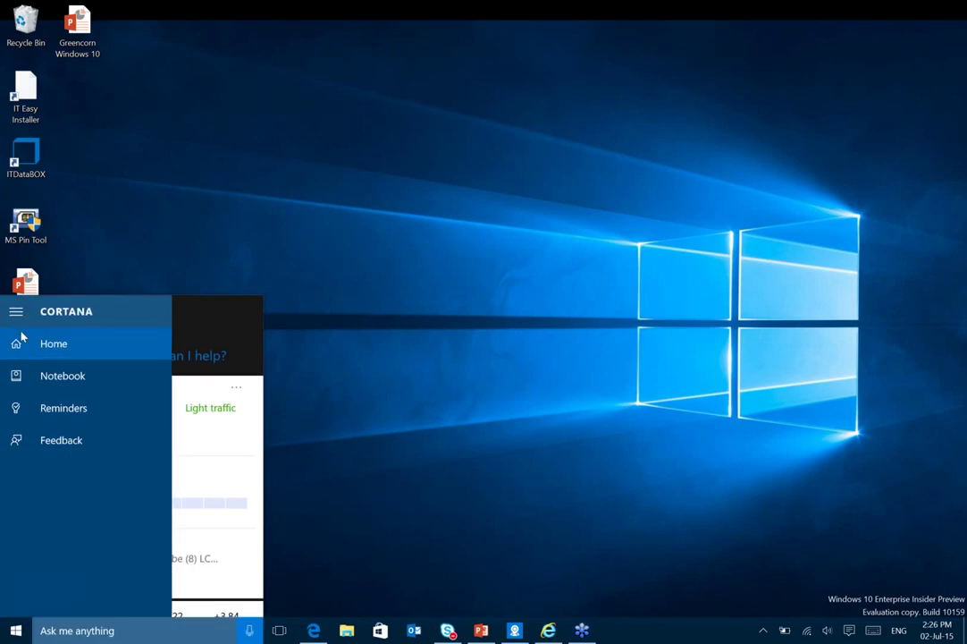
click(52, 345)
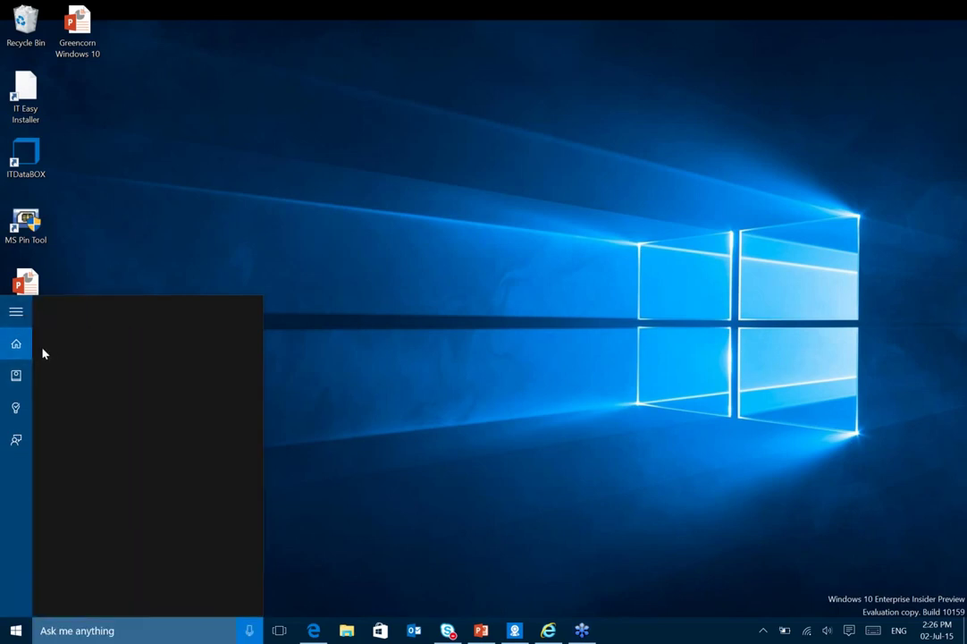
click(16, 407)
click(16, 377)
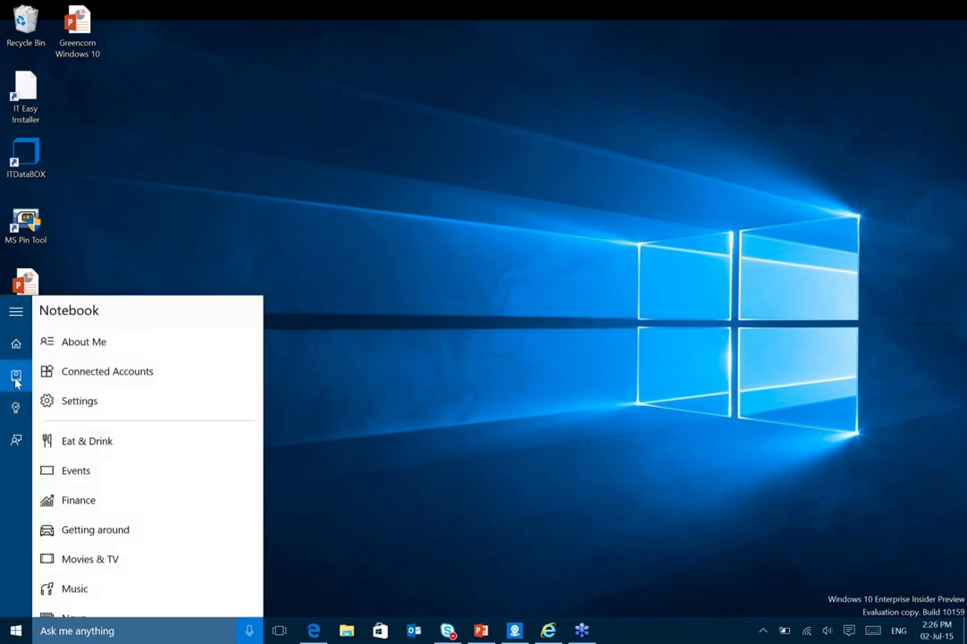
Step: Turn off the "Hey Cortana" response in the Notebook's settings and close Cortana
click(77, 404)
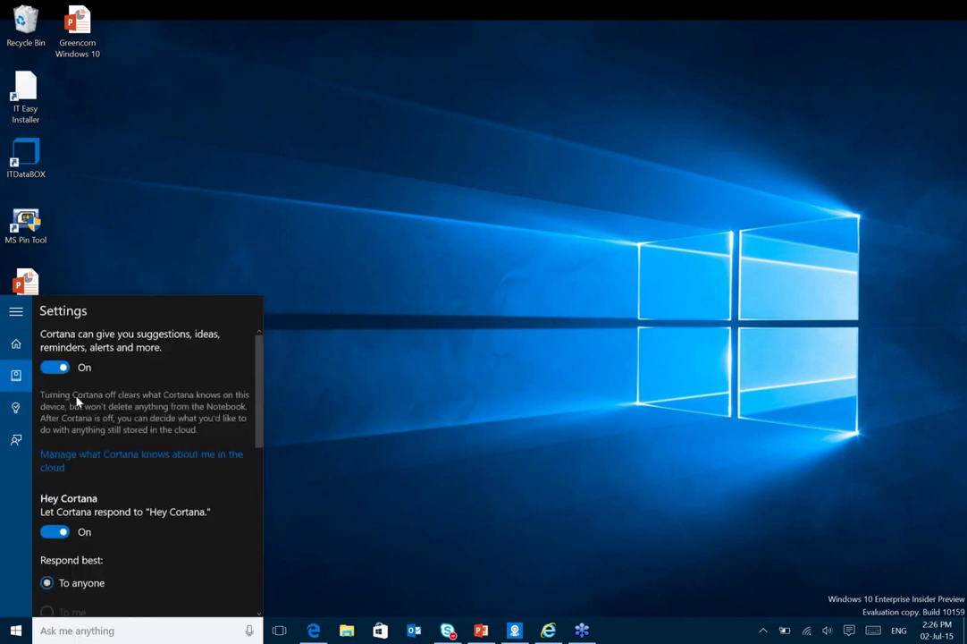
click(55, 531)
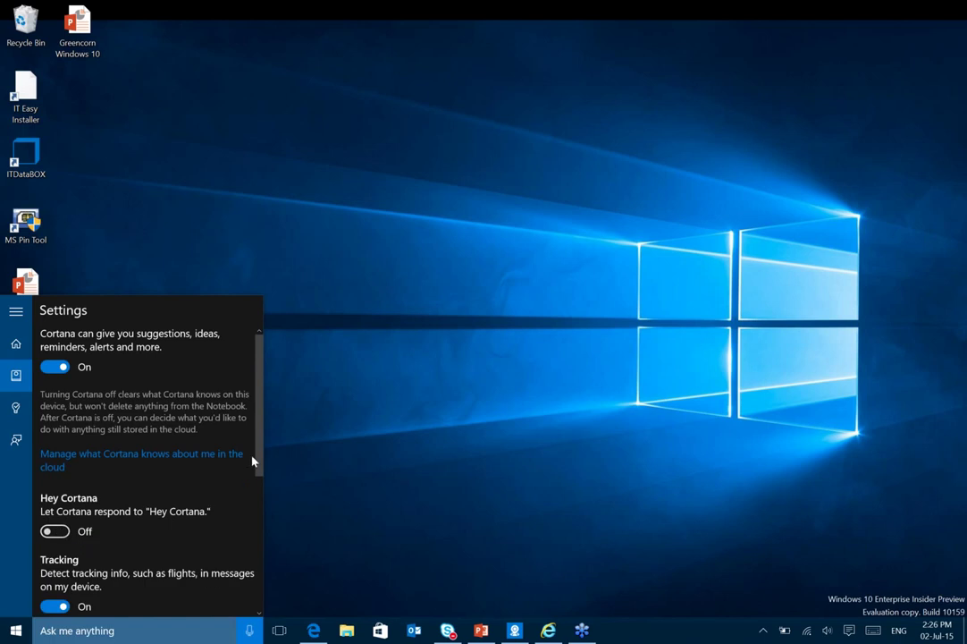
drag(259, 451, 242, 346)
click(156, 631)
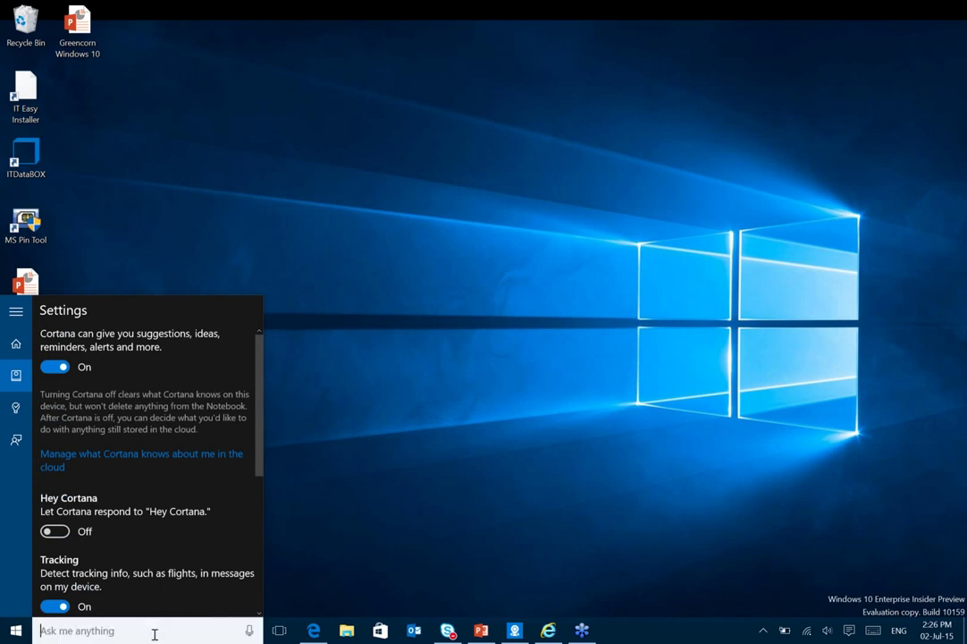
click(442, 463)
Step: Look through Cortana's home cards, from traffic and calendar down to the finance watchlist and news, and return to the first card
click(129, 631)
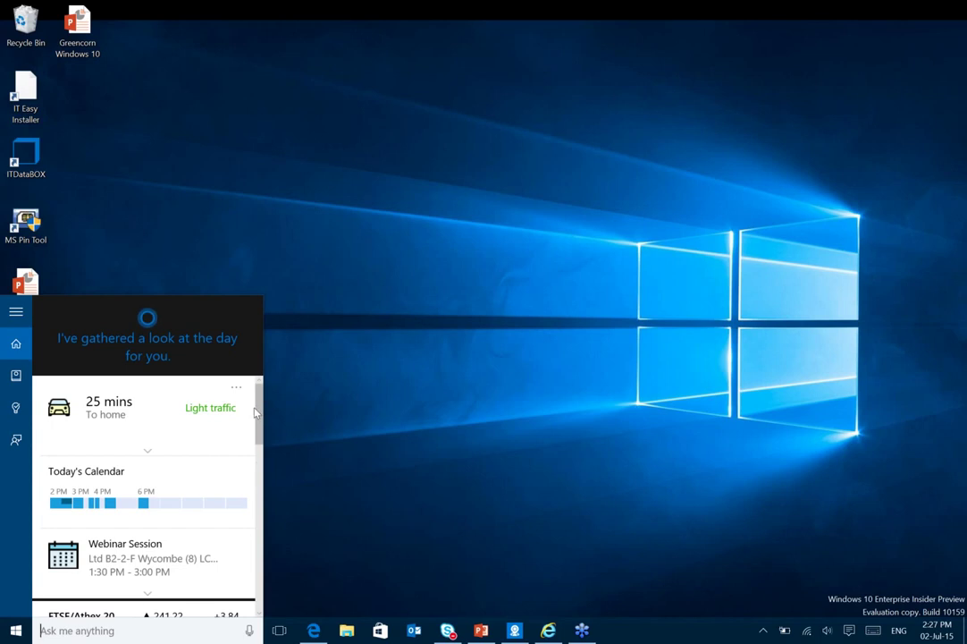
drag(263, 410, 260, 453)
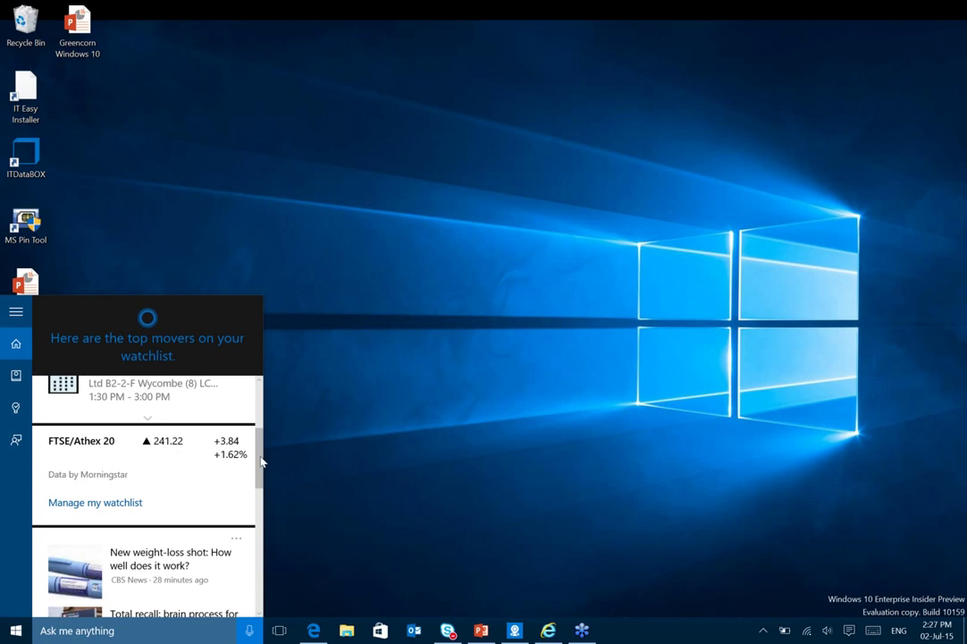
drag(262, 461, 261, 406)
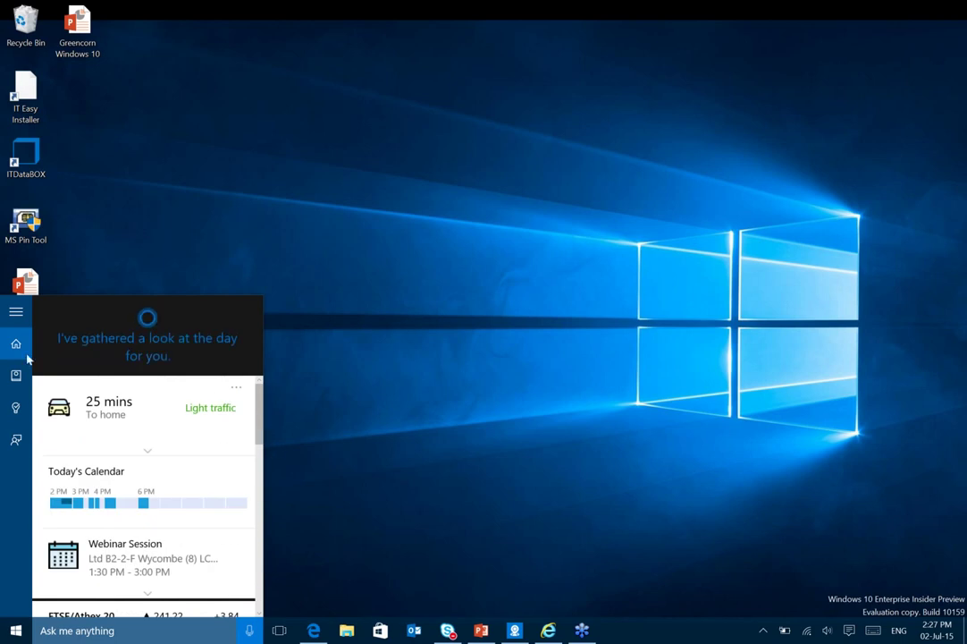
click(16, 312)
click(17, 313)
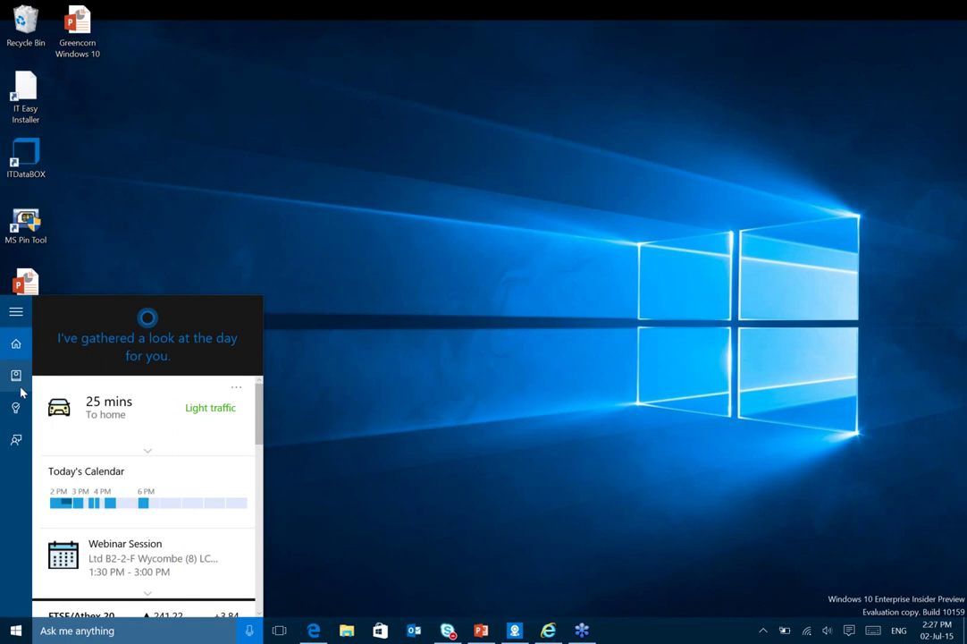
Step: View the Connected Accounts page in Cortana's Notebook and return to Cortana's home
click(17, 376)
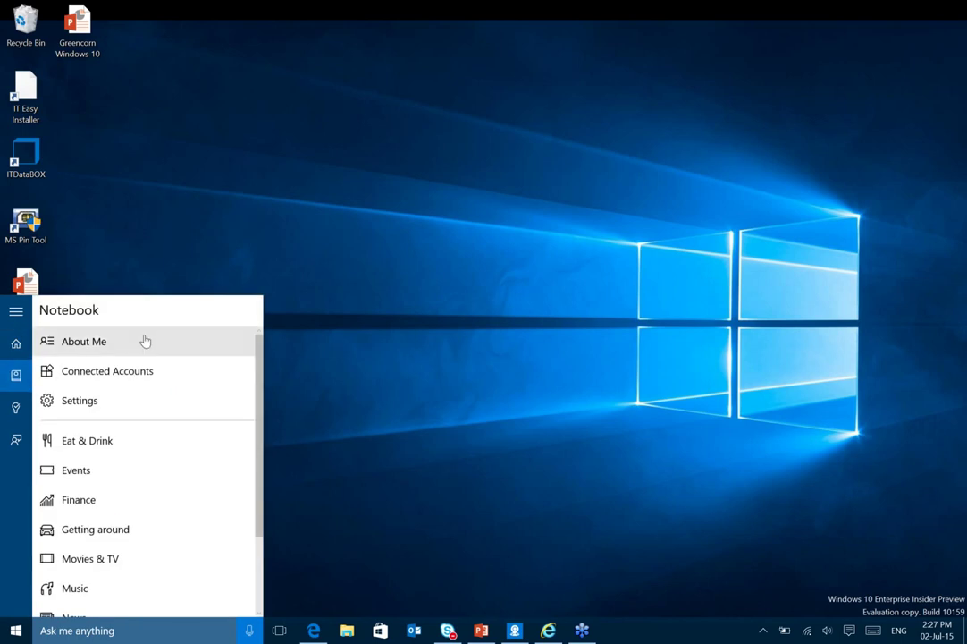
click(154, 374)
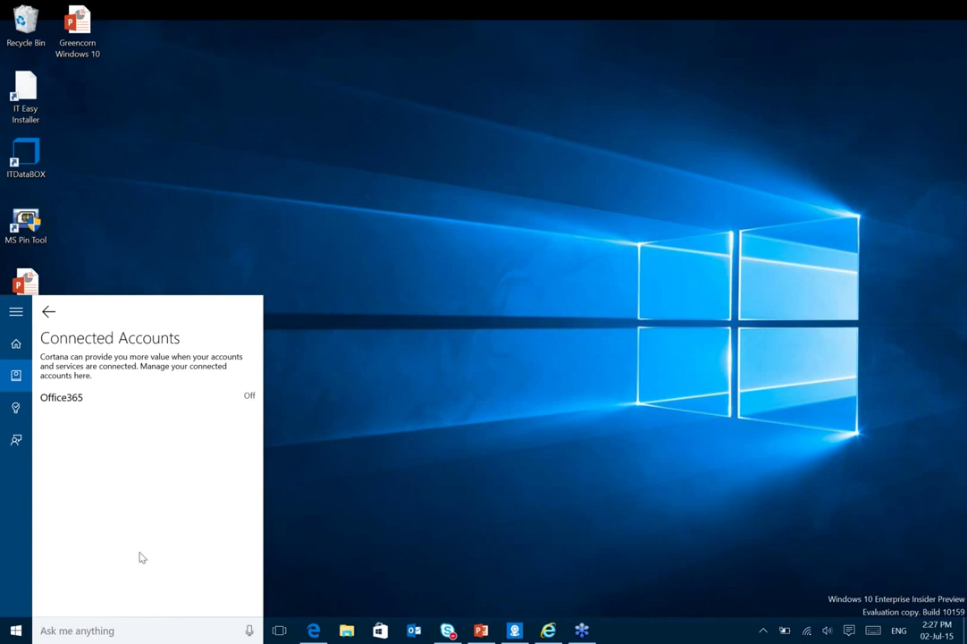
click(16, 343)
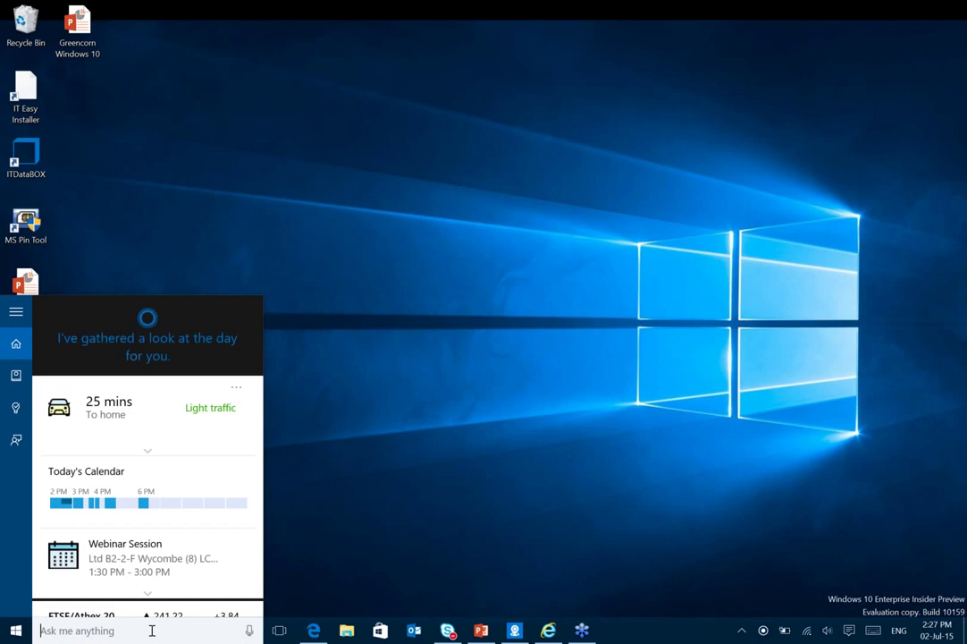
Step: Calculate 9*456 in Cortana's search and clear the entry
text(9*456)
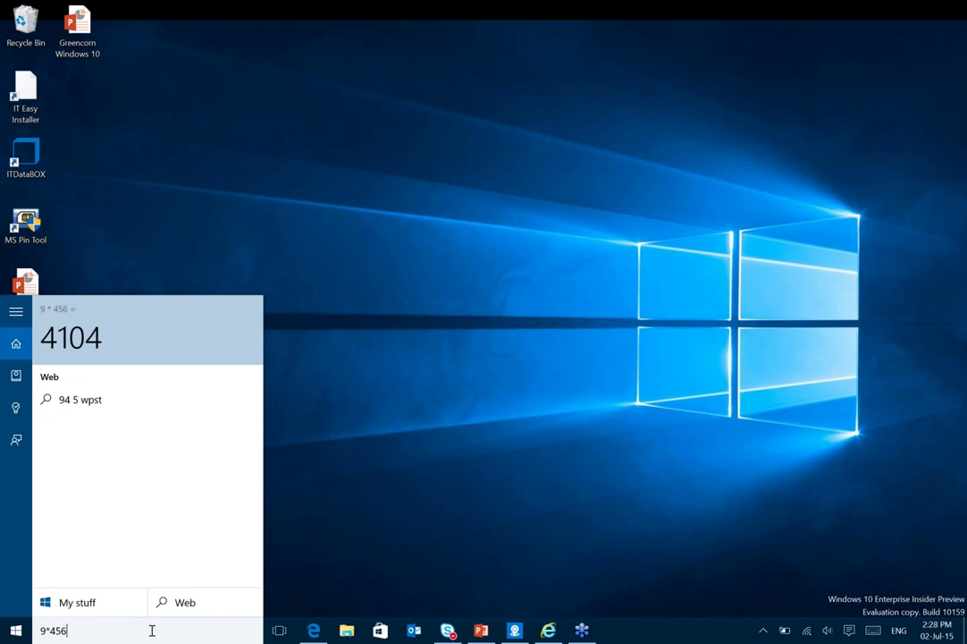
key(BackSpace)
key(BackSpace)
key(BackSpace)
key(BackSpace)
key(BackSpace)
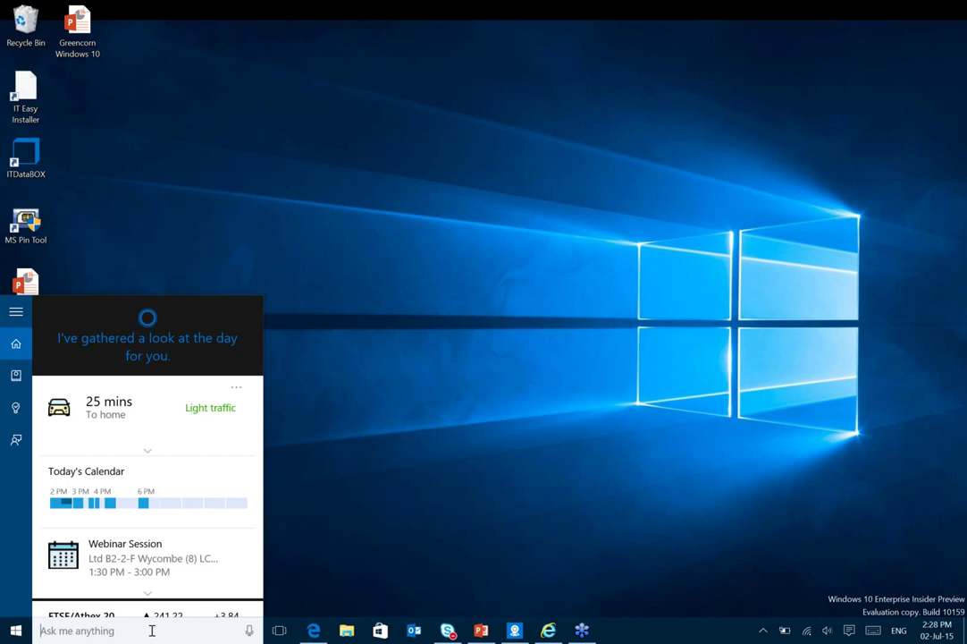
Step: Close Cortana, switch to Microsoft Edge and reload the BBC Sport page
click(326, 590)
click(314, 632)
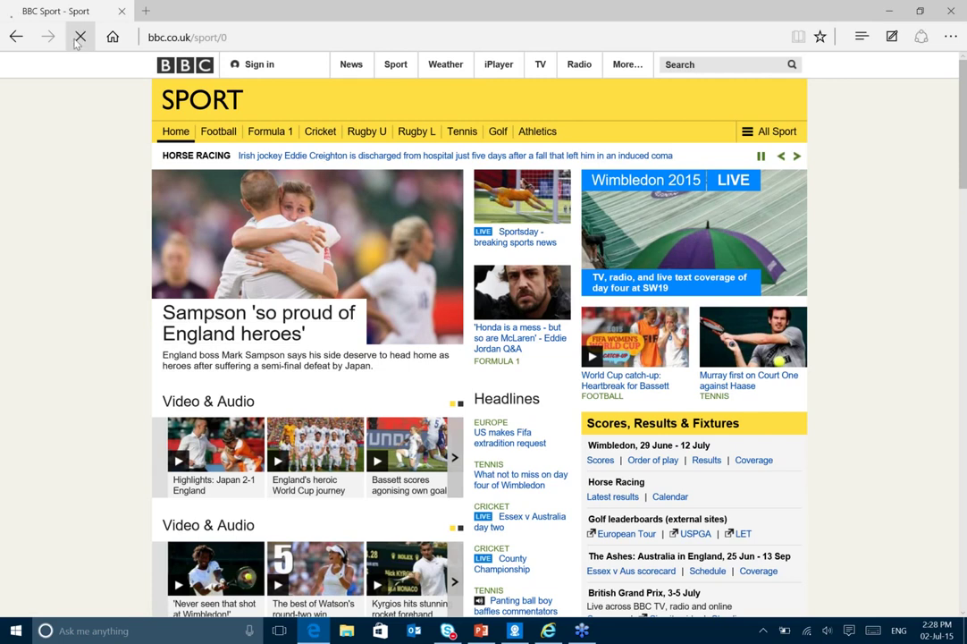
click(79, 37)
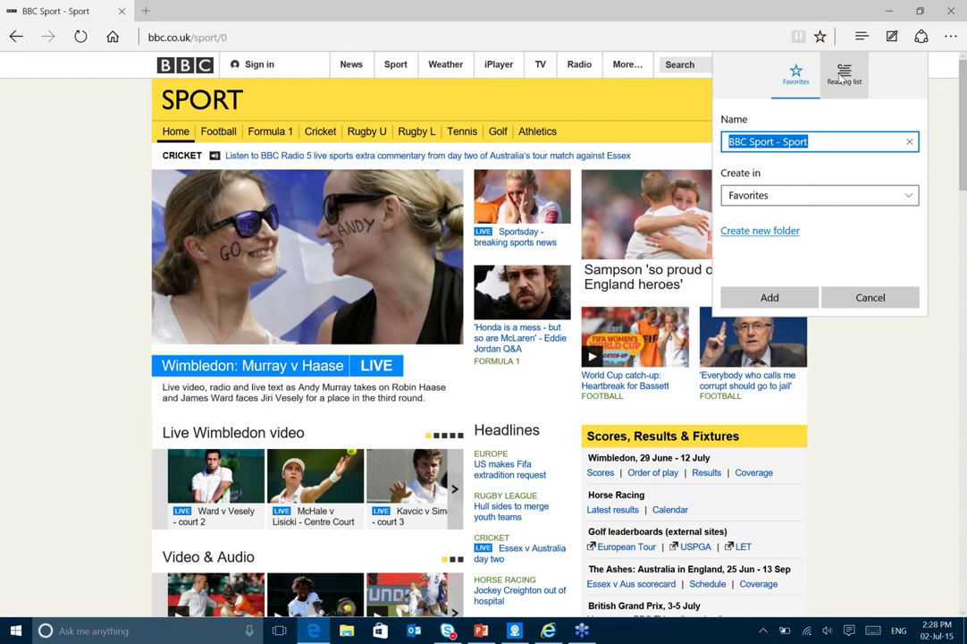
Step: View the option for saving the BBC Sport page to the reading list and dismiss it without adding
click(845, 79)
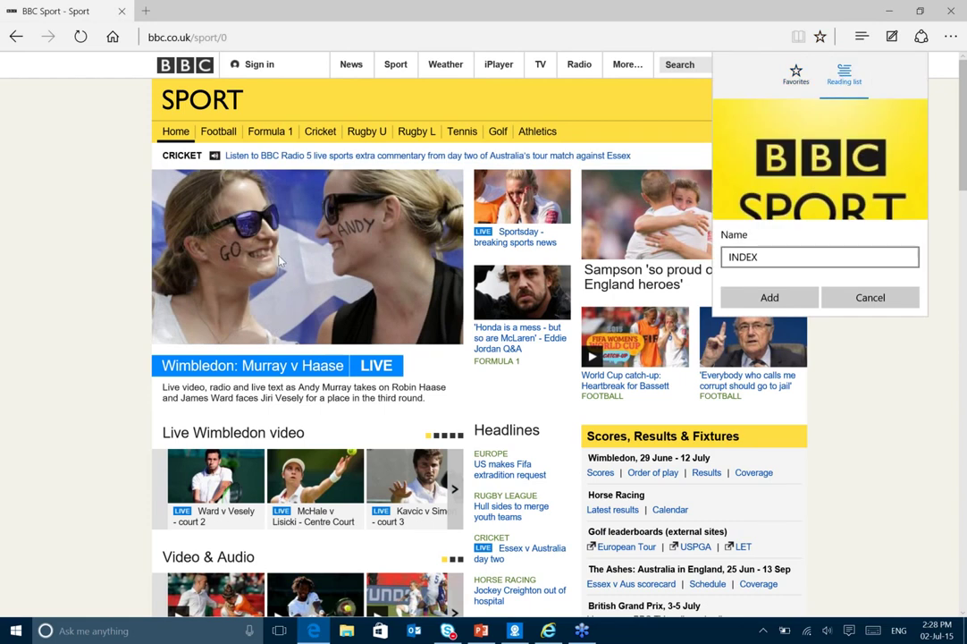
click(116, 228)
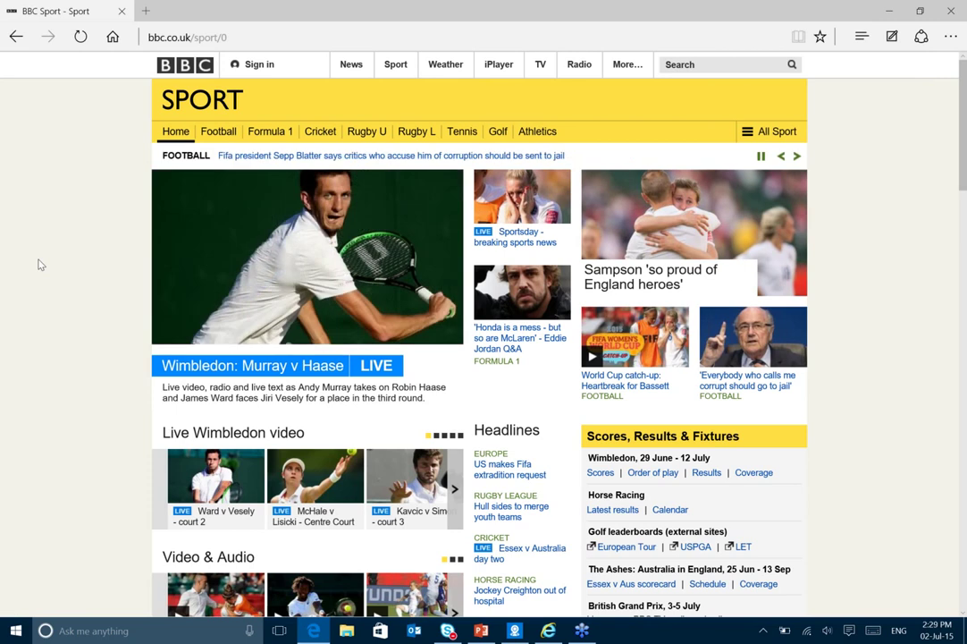
Step: Open the "Sampson 'so proud of England heroes'" article and display it in reading view
click(639, 281)
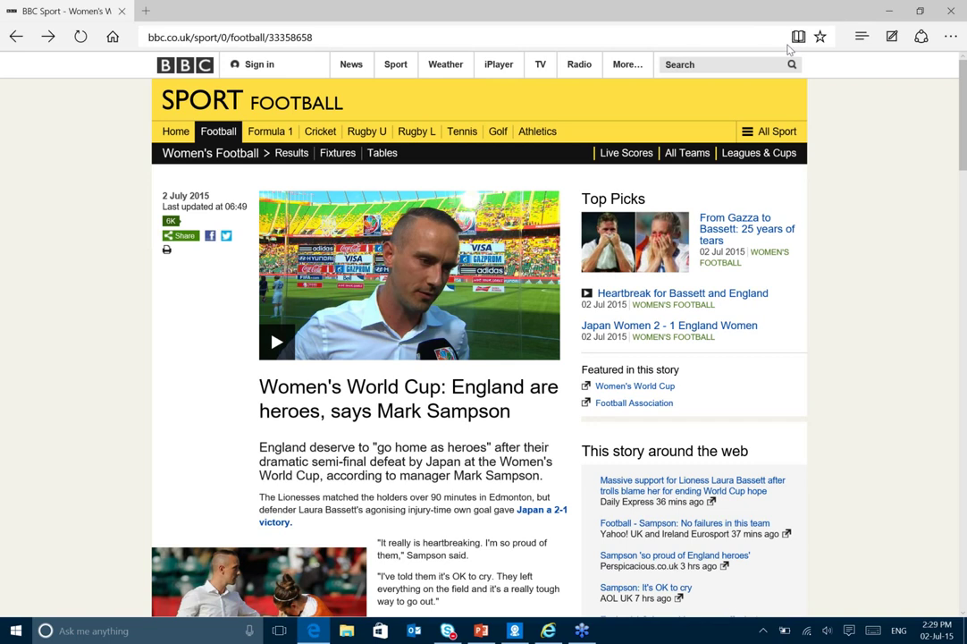
click(795, 40)
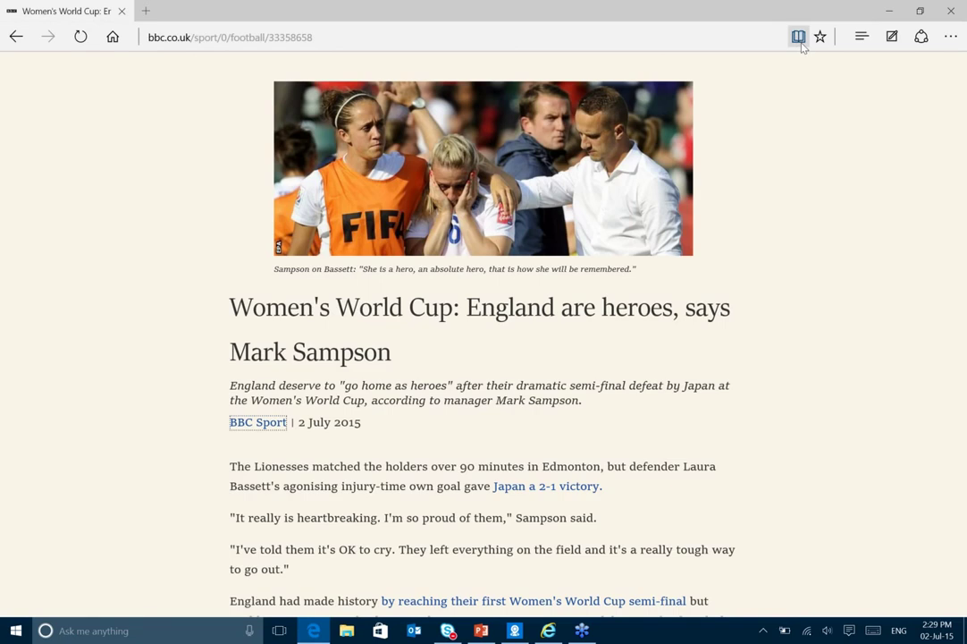
Step: Read through the Women's World Cup article in reading view and return to its beginning
key(Down)
key(Down)
key(Down)
key(Down)
key(Down)
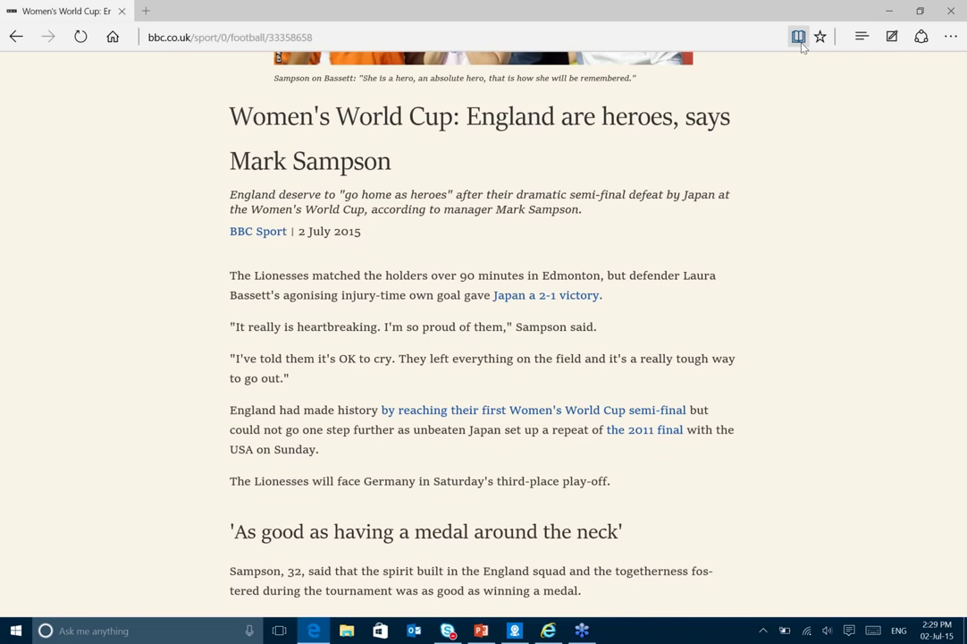
key(Down)
key(Down)
key(Down)
key(Down)
key(Down)
key(Down)
key(Down)
key(Down)
key(Down)
key(Down)
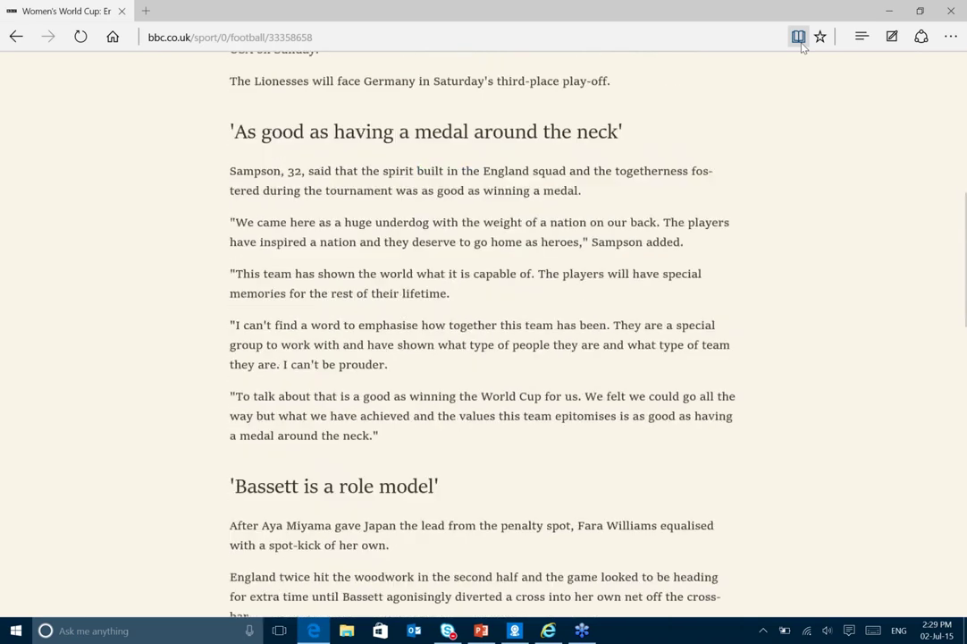
key(Down)
key(Down)
key(Down)
key(Down)
key(Down)
key(Down)
key(Down)
key(Down)
key(Down)
key(Down)
key(Down)
key(Down)
key(Down)
key(Down)
key(Down)
key(Down)
key(Down)
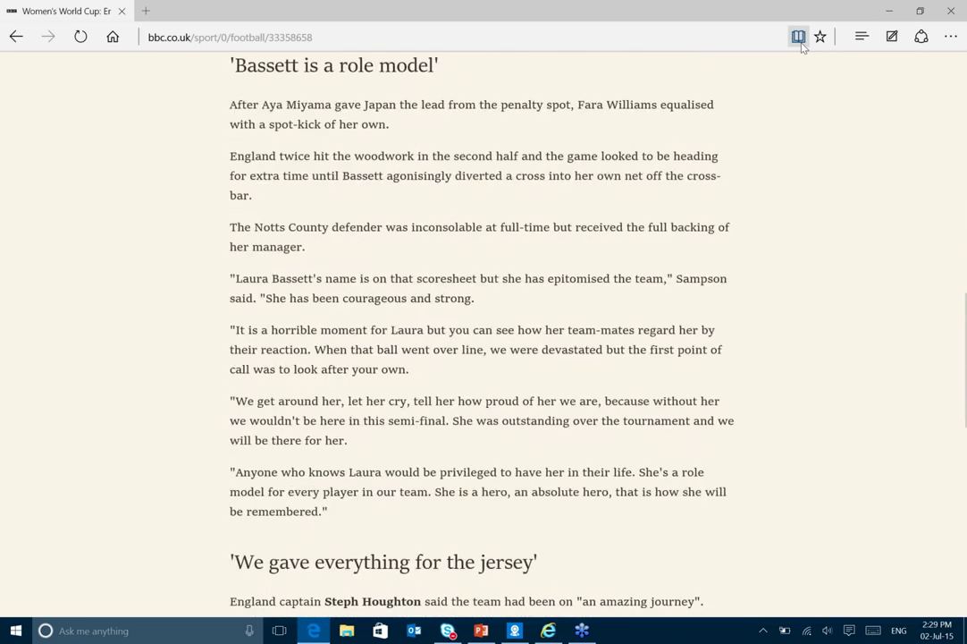
key(Down)
key(Down)
key(Down)
key(Down)
key(Down)
key(Down)
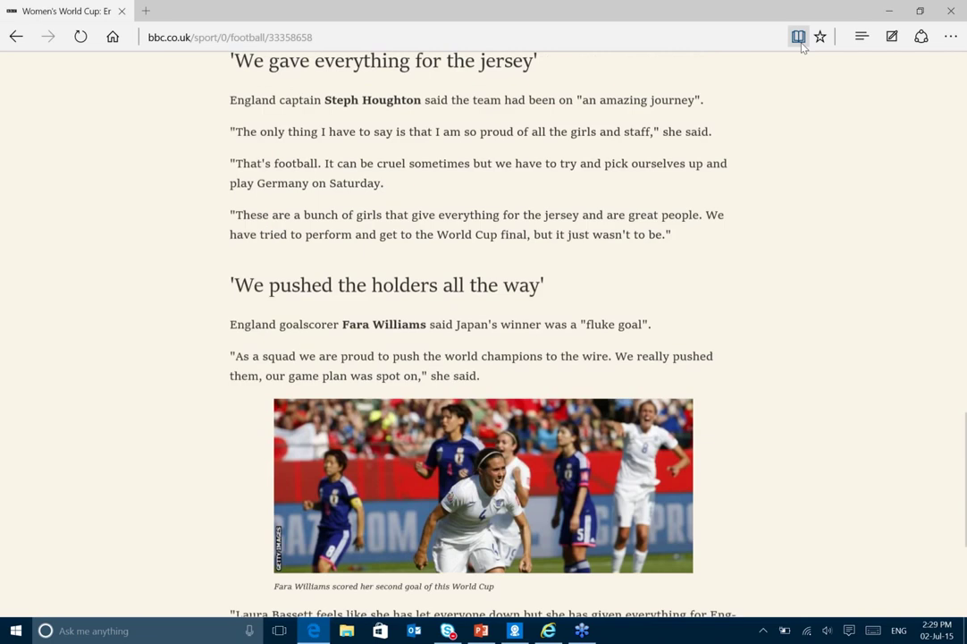
key(Home)
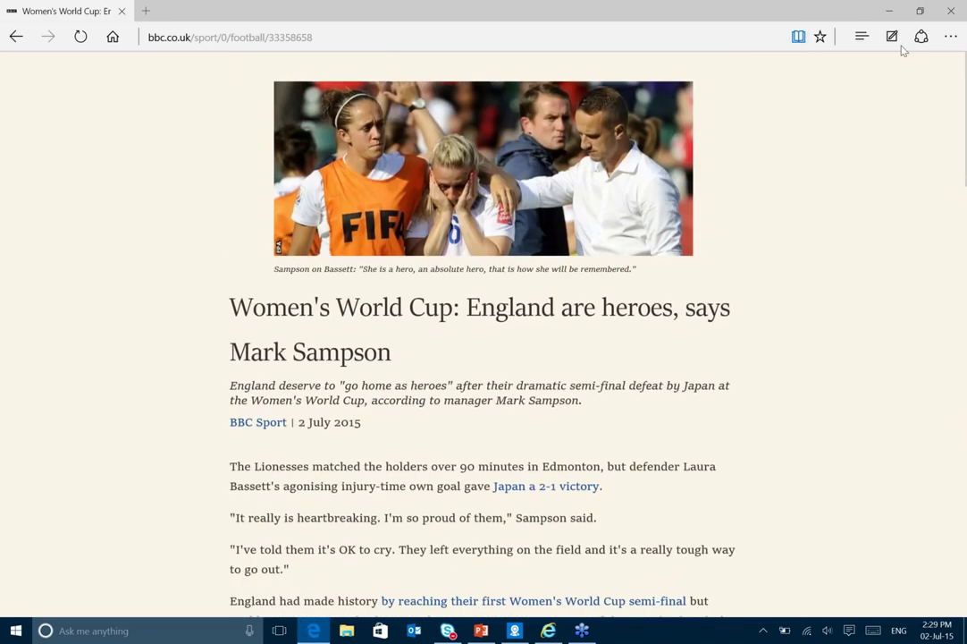
Step: Start a web note on the article and draw a yellow smiley face with the highlighter beside the photo
click(891, 38)
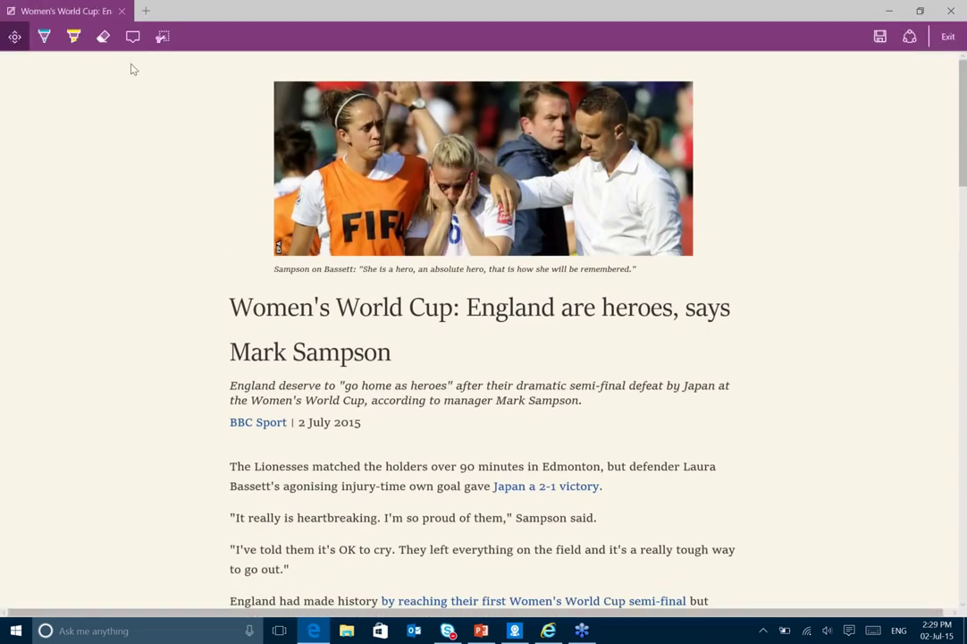
click(73, 37)
click(807, 167)
click(862, 159)
mouse_move(797, 229)
mouse_down()
mouse_move(818, 277)
mouse_move(898, 262)
mouse_up()
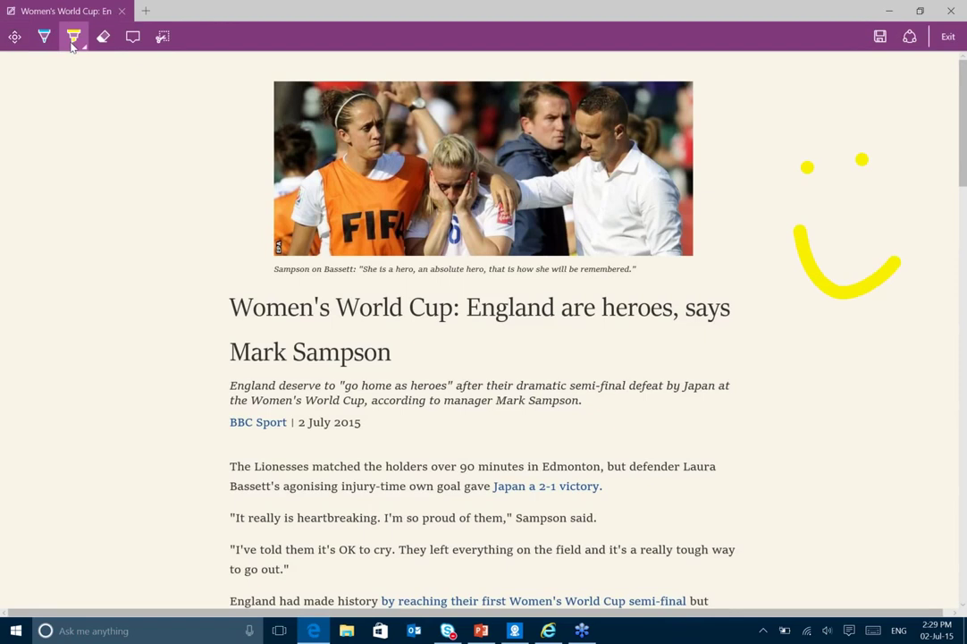
Step: Add a typed note reading "Hello Everyone :)" at the article's headline
click(132, 37)
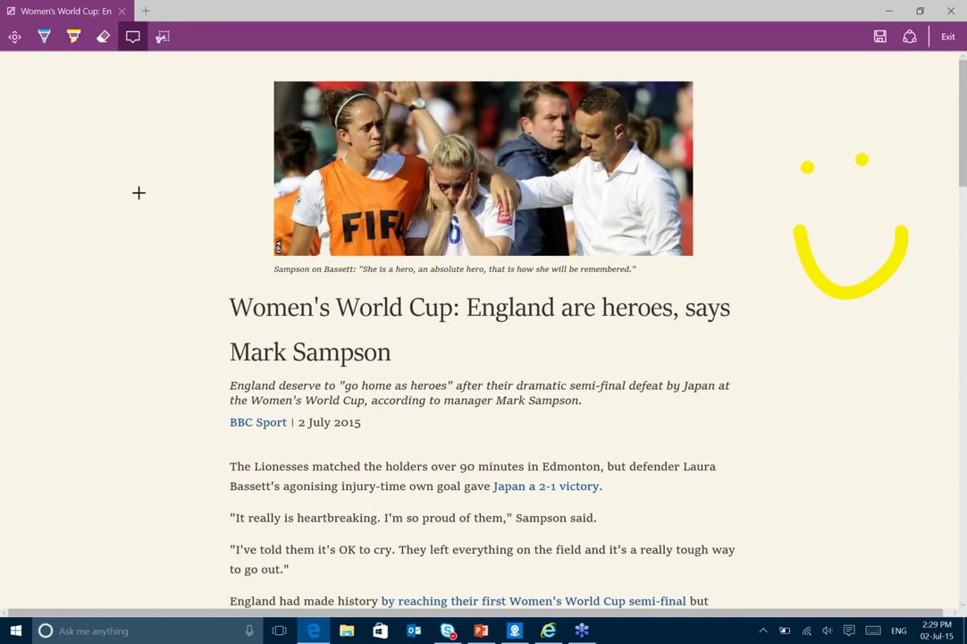
click(256, 329)
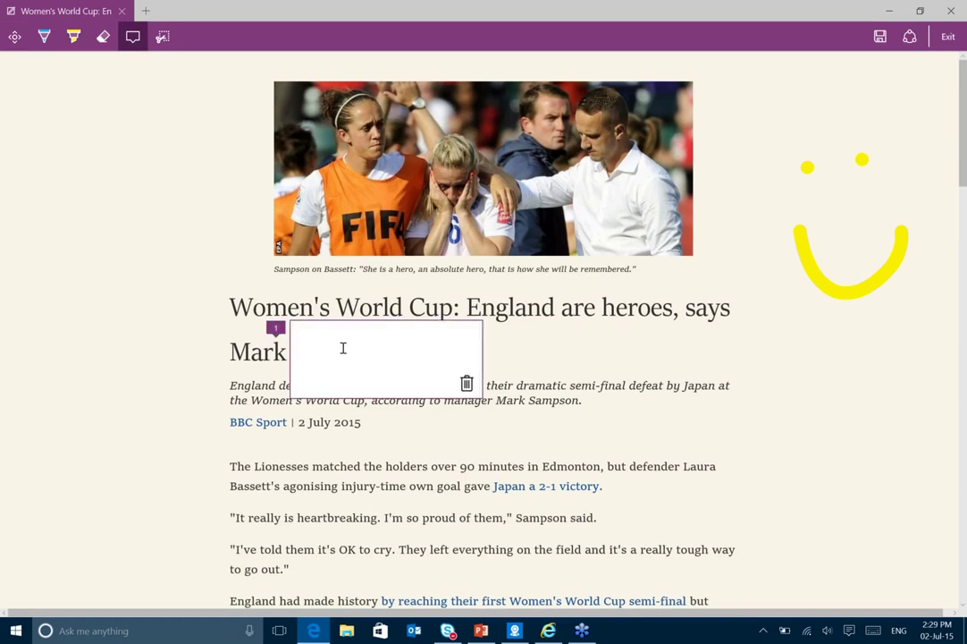
text(Hello Eveyro)
key(BackSpace)
key(BackSpace)
key(BackSpace)
text(ryone :))
Step: Share the annotated web note to OneNote, choosing the Quick Notes section as its destination, and send it
click(910, 36)
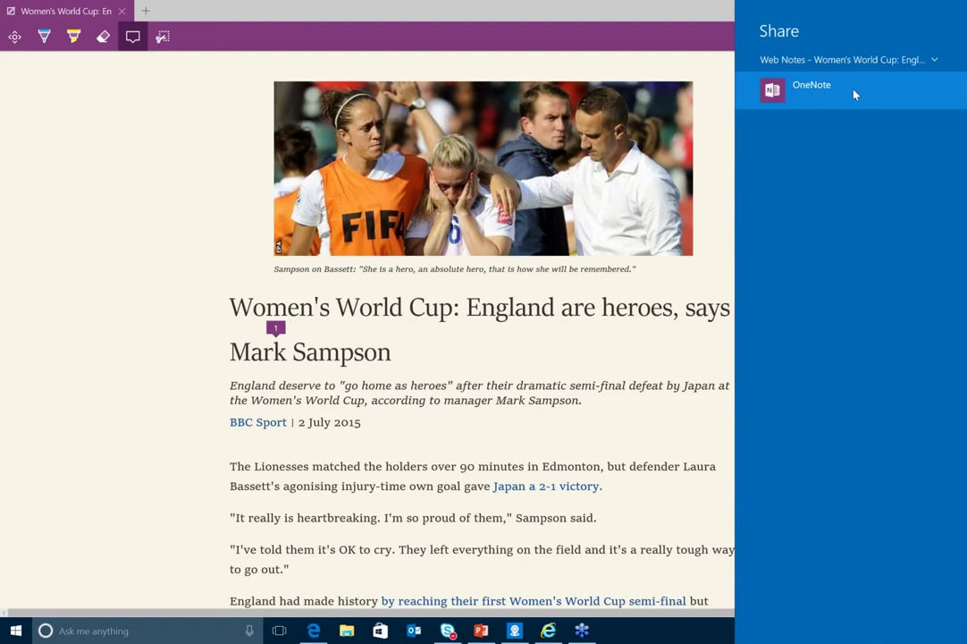
click(854, 92)
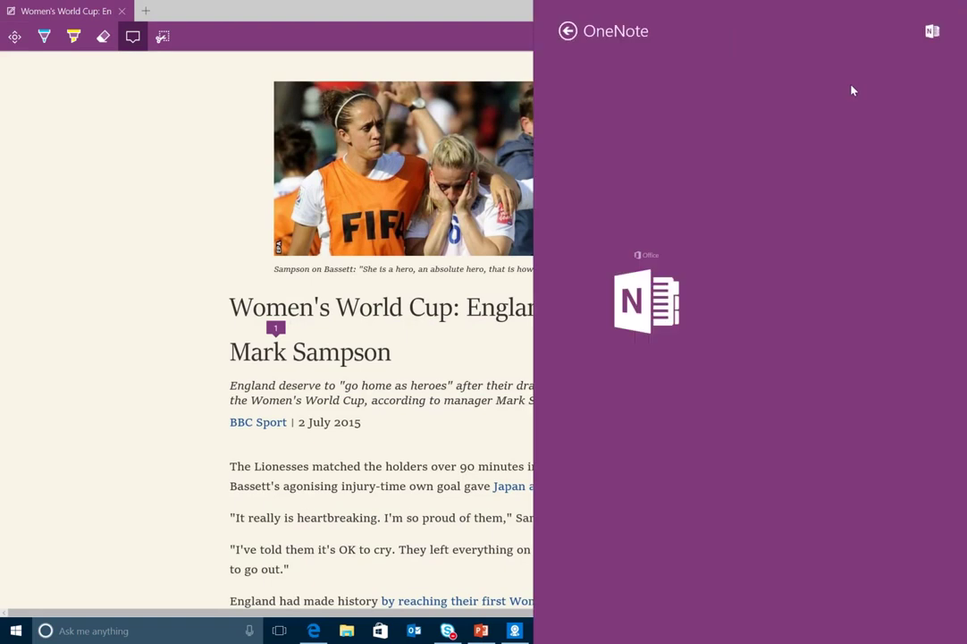
click(653, 81)
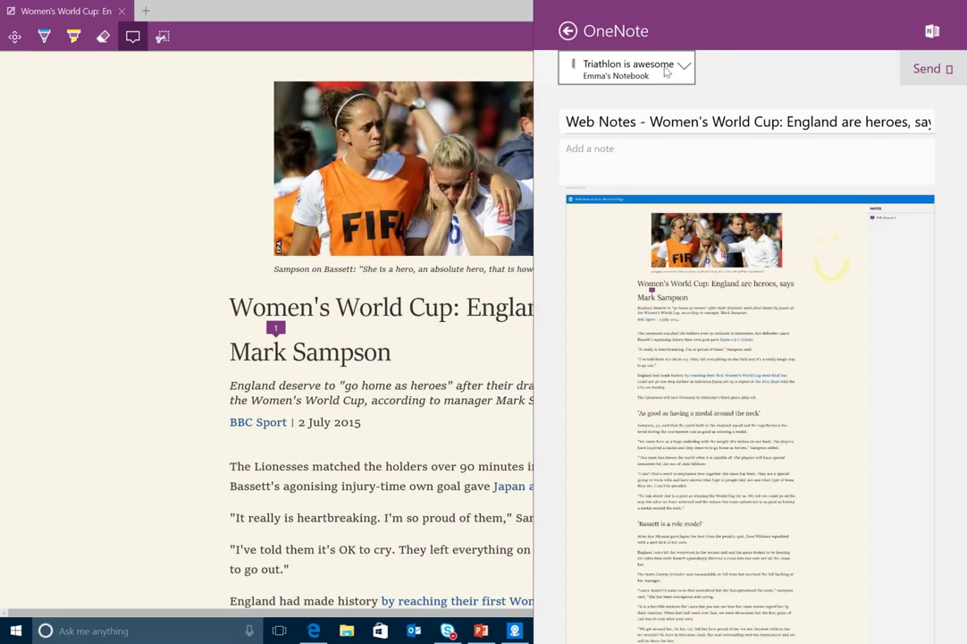
click(653, 79)
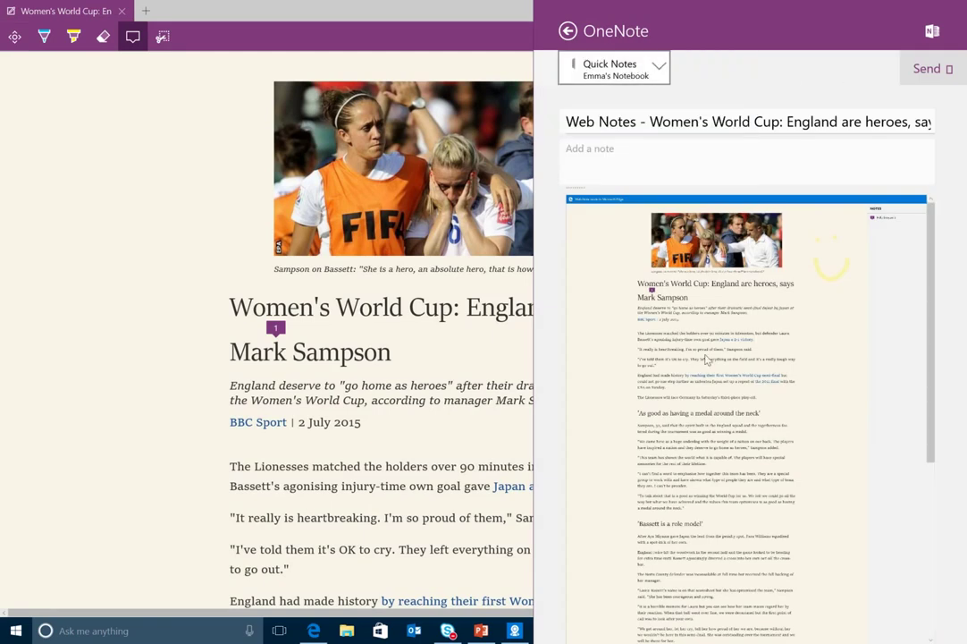
click(606, 168)
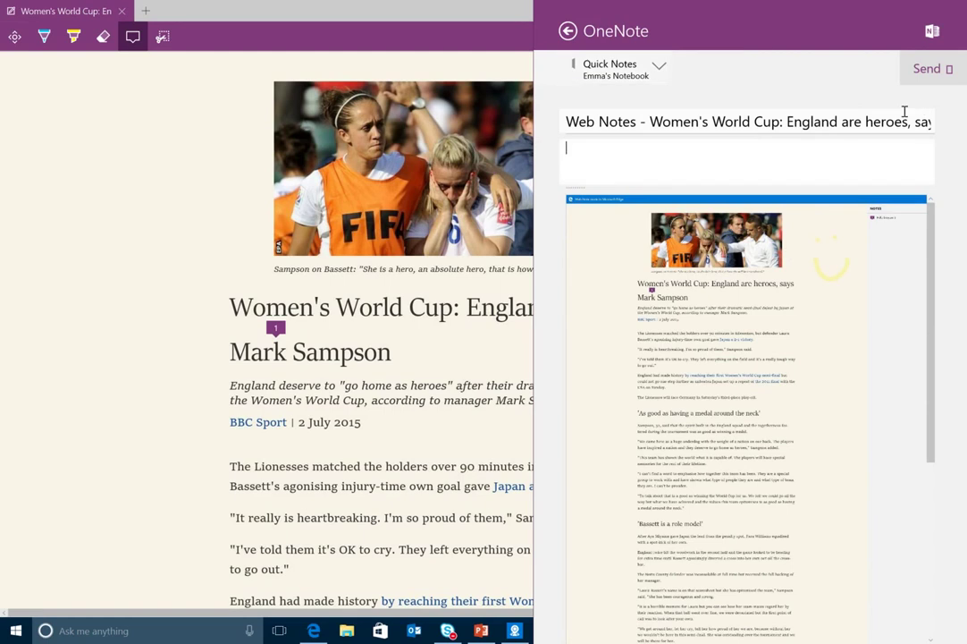
click(927, 69)
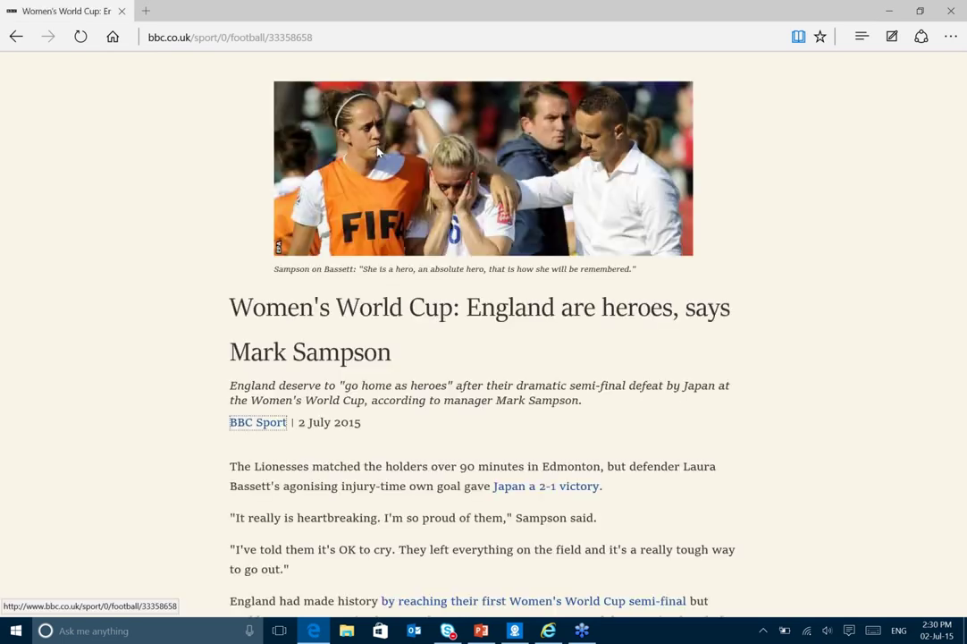
Step: Leave reading view and show the Women's World Cup article's headline in the regular page layout
click(798, 37)
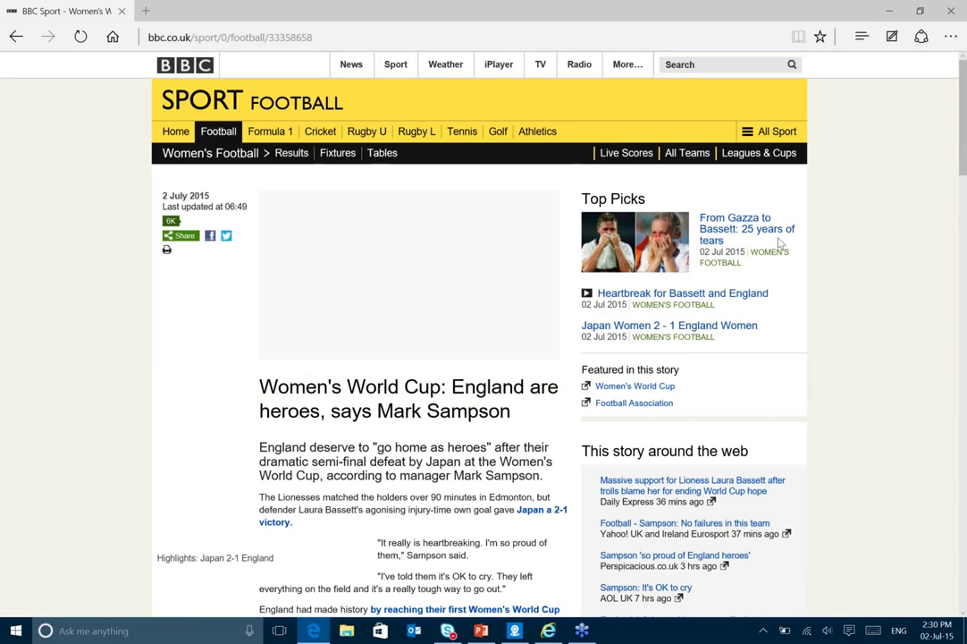
scroll(483, 377, down, 1)
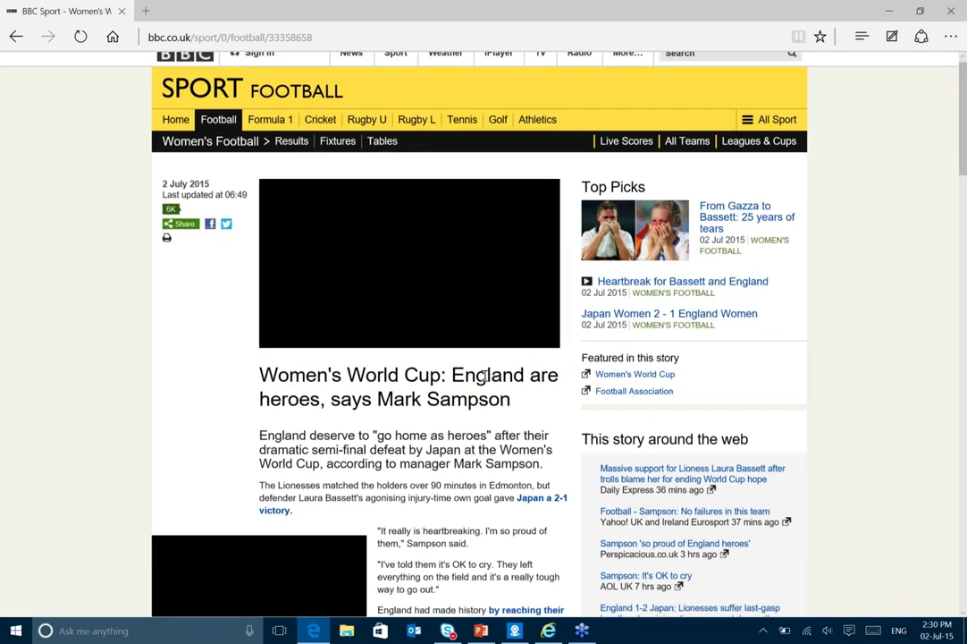
scroll(483, 377, down, 1)
Step: Ask Cortana about the word "England" in the article's headline, view the details and dismiss them
double_click(494, 307)
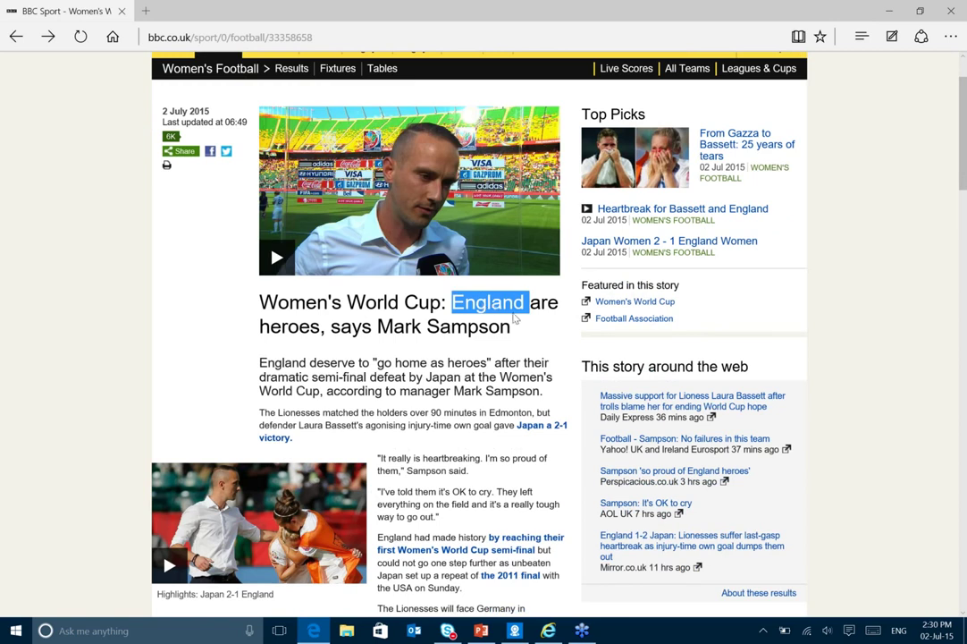
click(498, 307)
right_click(497, 306)
right_click(494, 306)
click(490, 305)
double_click(483, 306)
right_click(482, 307)
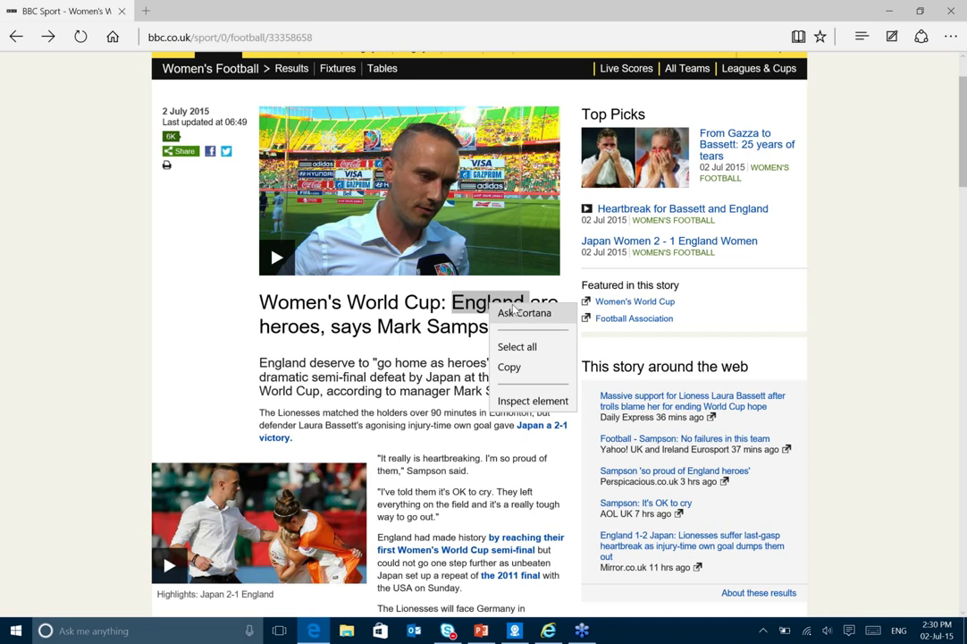
click(518, 313)
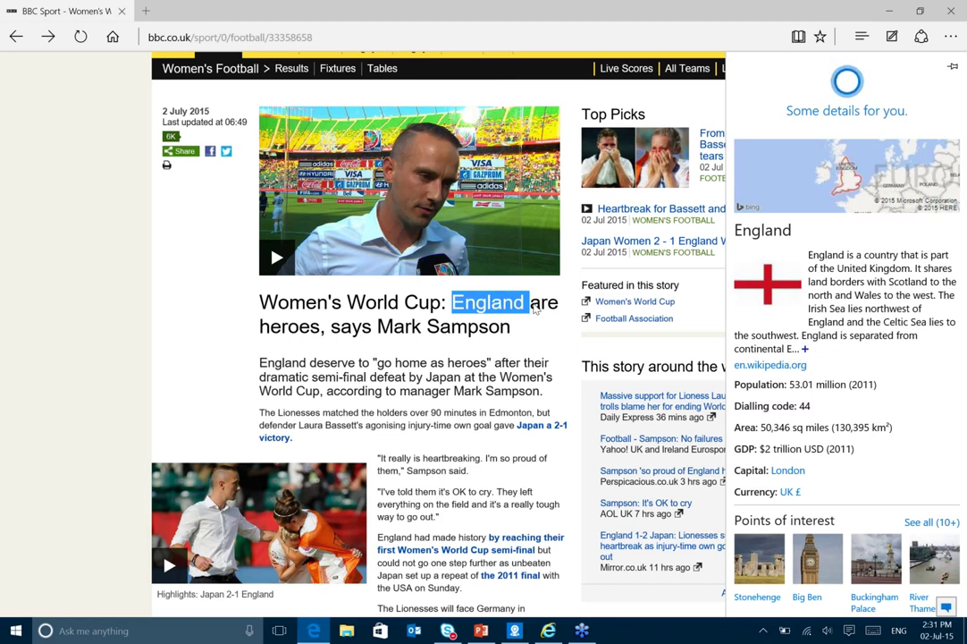
key(Escape)
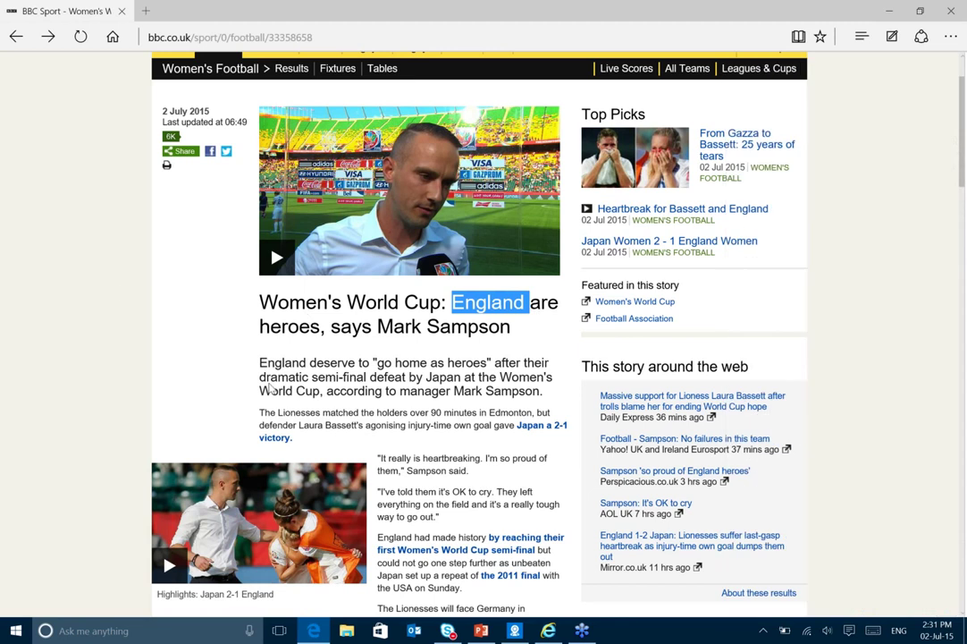
Step: Examine the Action Center's notifications and quick actions in collapsed and expanded form, and close it
click(850, 631)
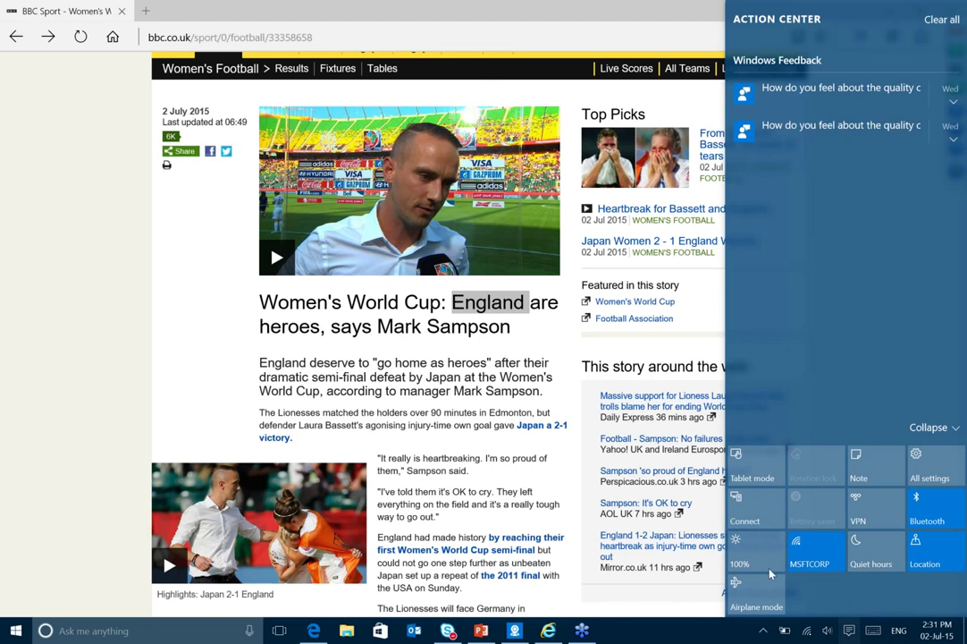
click(935, 427)
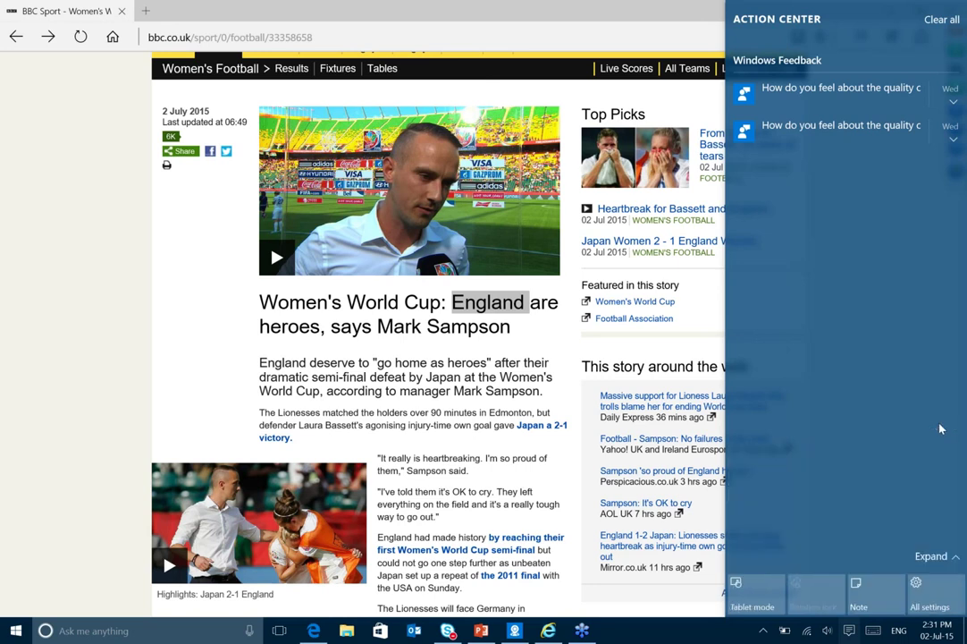
click(934, 557)
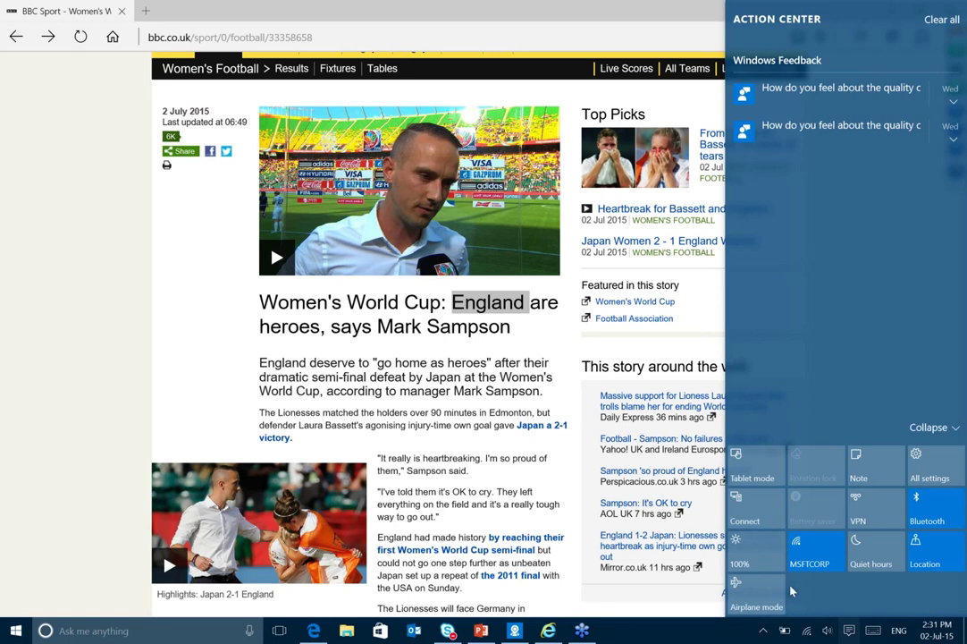
click(850, 630)
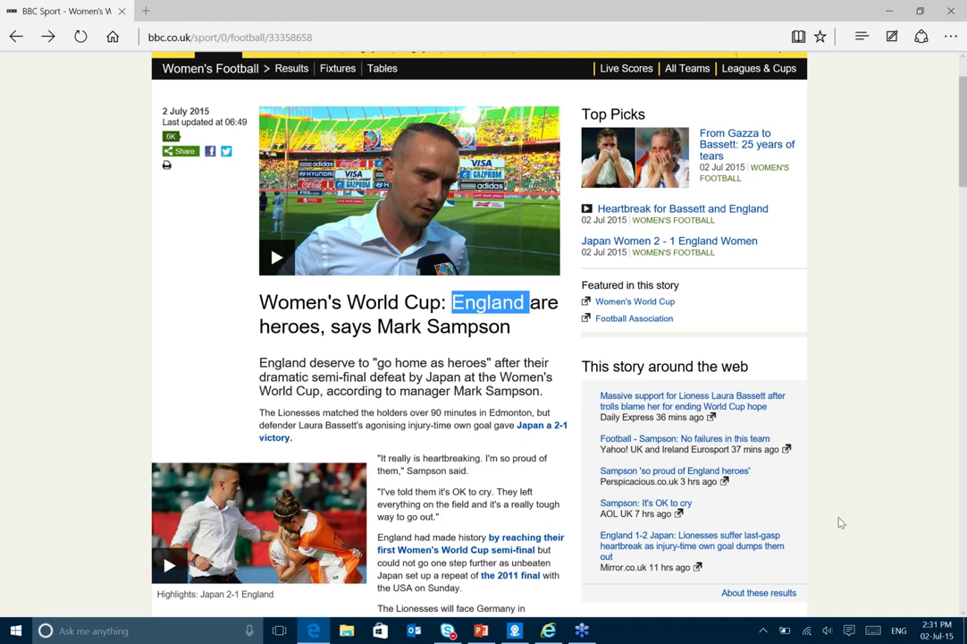